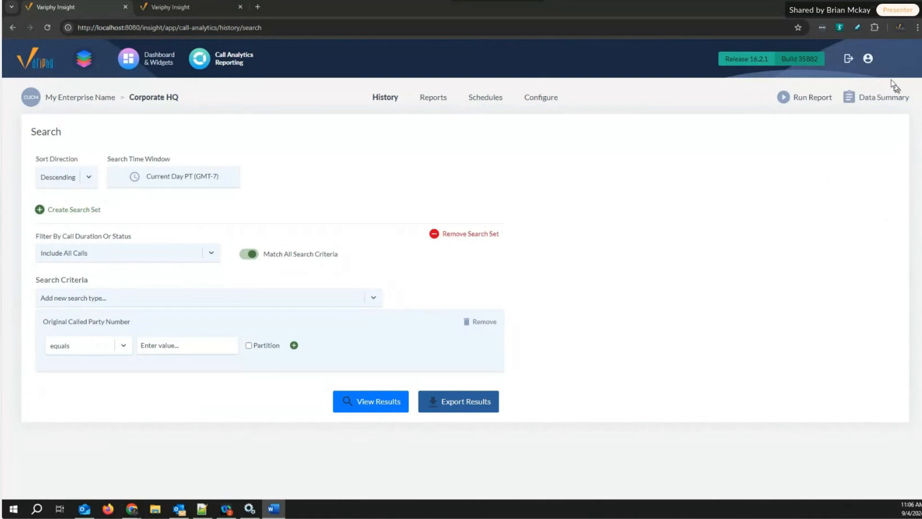
Step: Check which user is signed in under My Account and close the dialog without changes
click(869, 61)
click(869, 59)
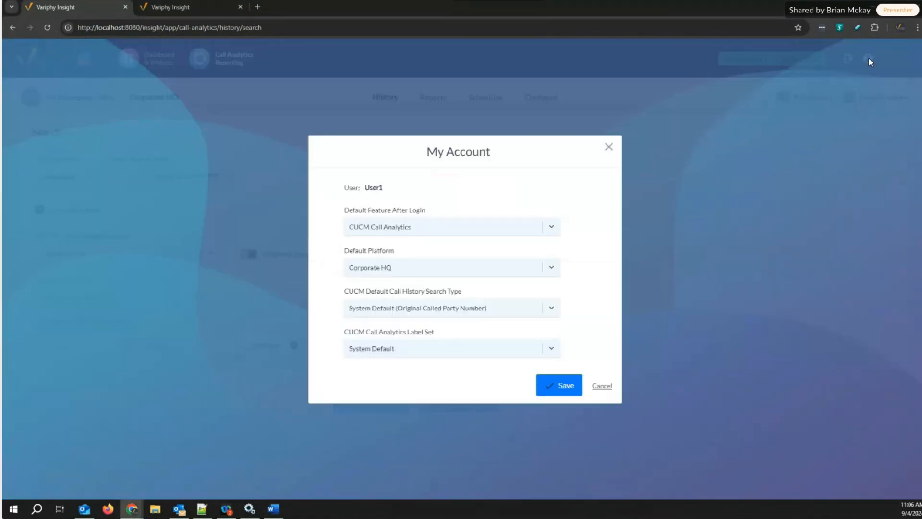
double_click(371, 188)
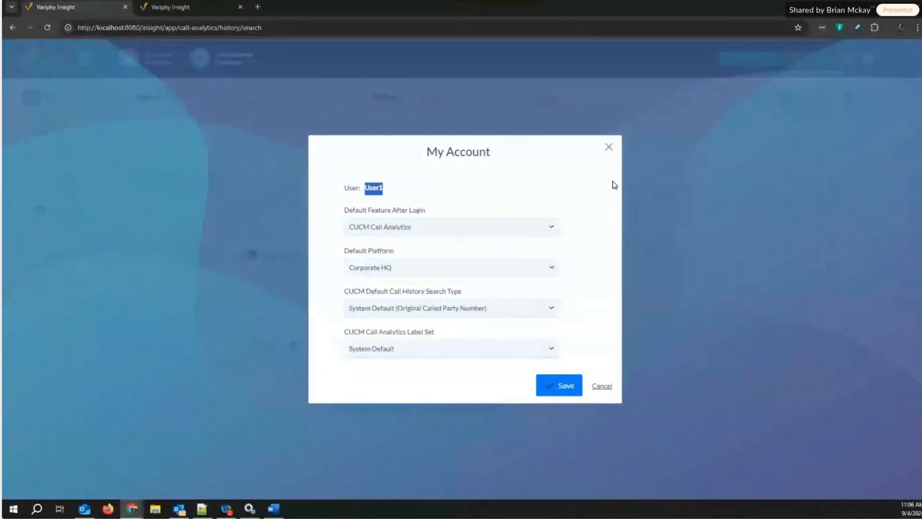
click(609, 150)
Step: View the Corporate HQ call analytics reports list and the dashboards
click(430, 100)
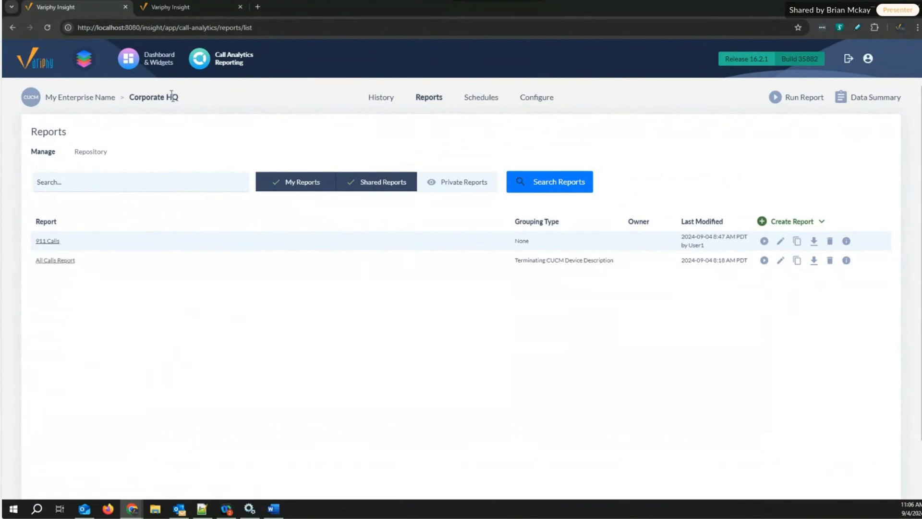
click(155, 69)
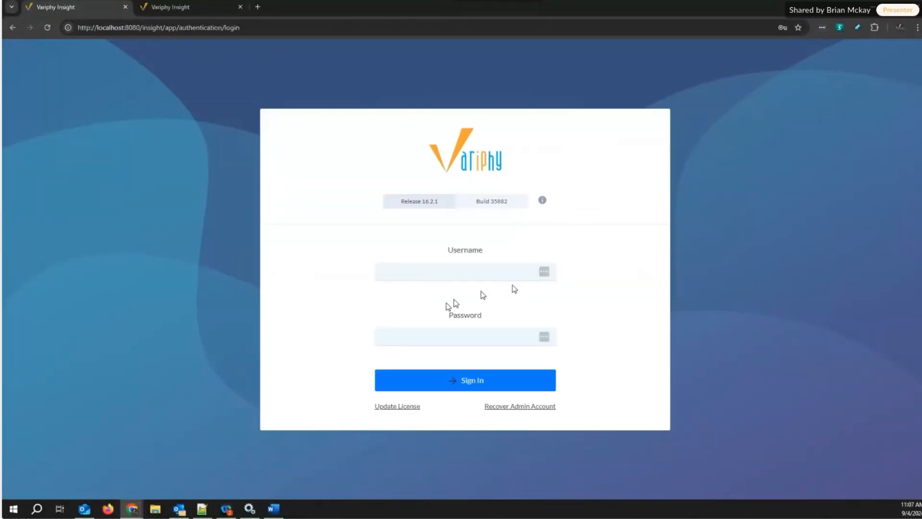
Step: Sign in with the saved Admin login, entering the Windows security PIN to fill its password
click(473, 274)
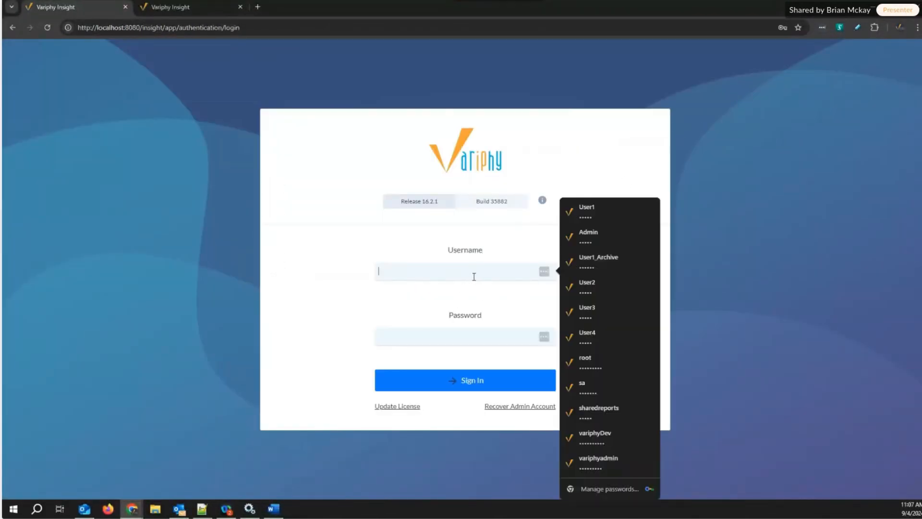
click(578, 240)
text(1)
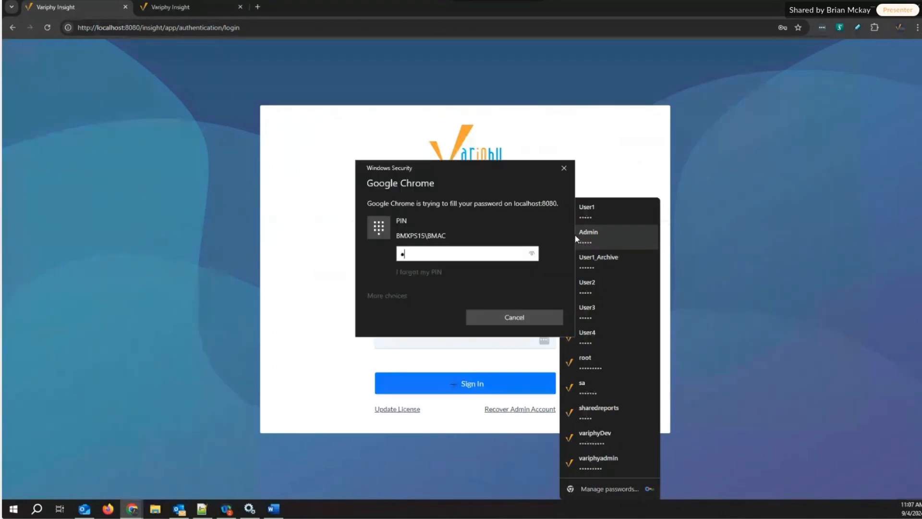
text(•••)
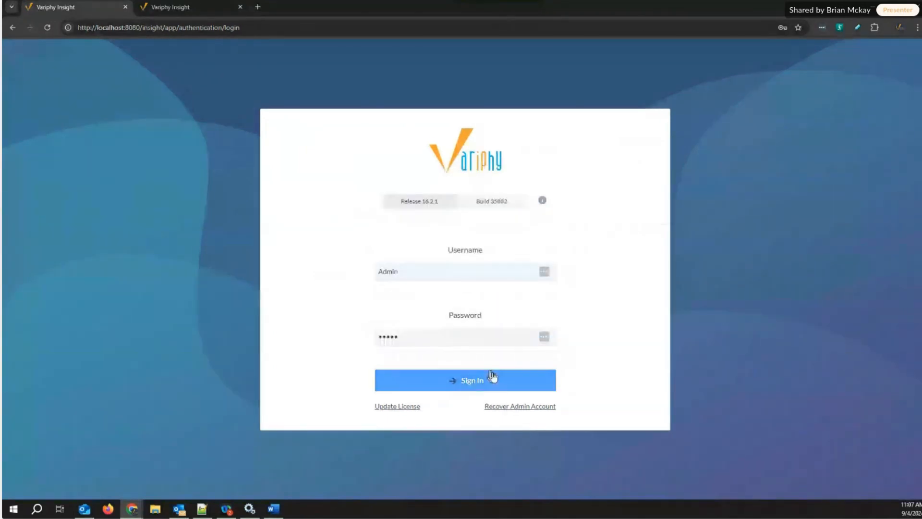
click(502, 379)
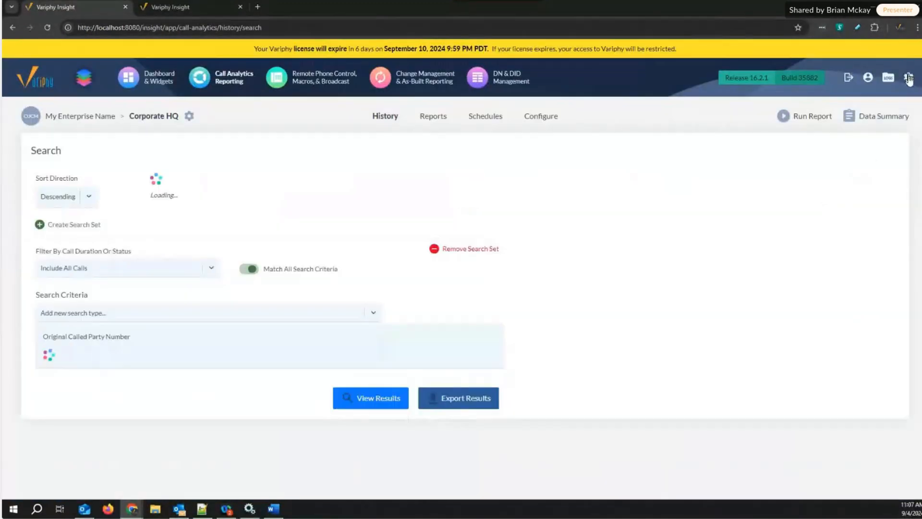
Step: Open the User Accounts & Groups administration page
mouse_move(909, 78)
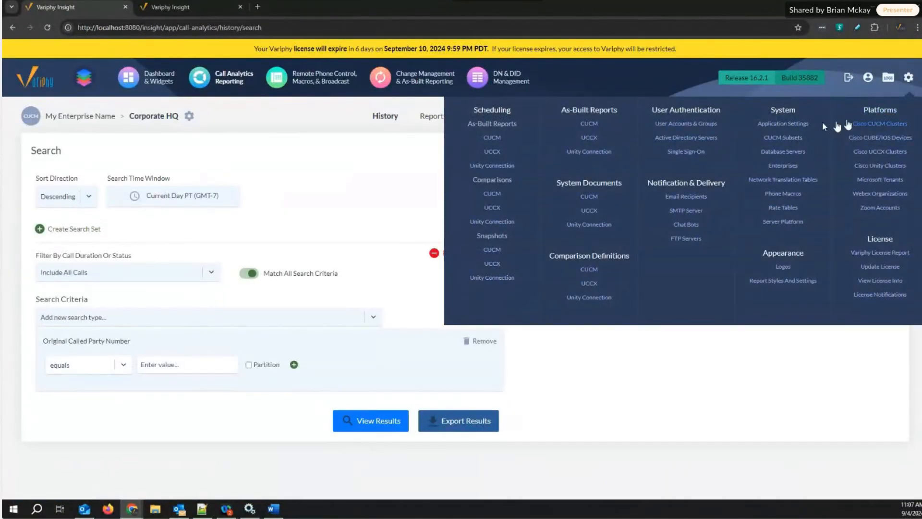
click(694, 126)
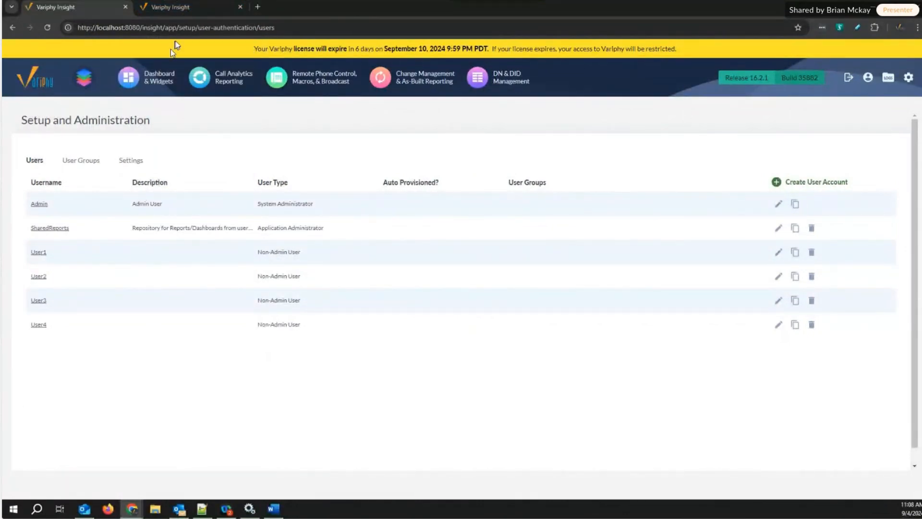
Step: View the public dashboard page and its permalink address, and return to the user administration page
click(191, 9)
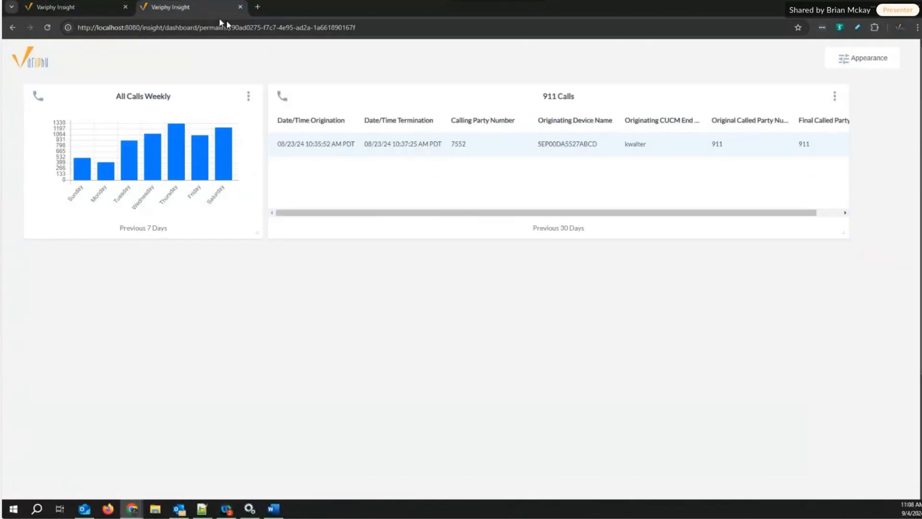
click(385, 30)
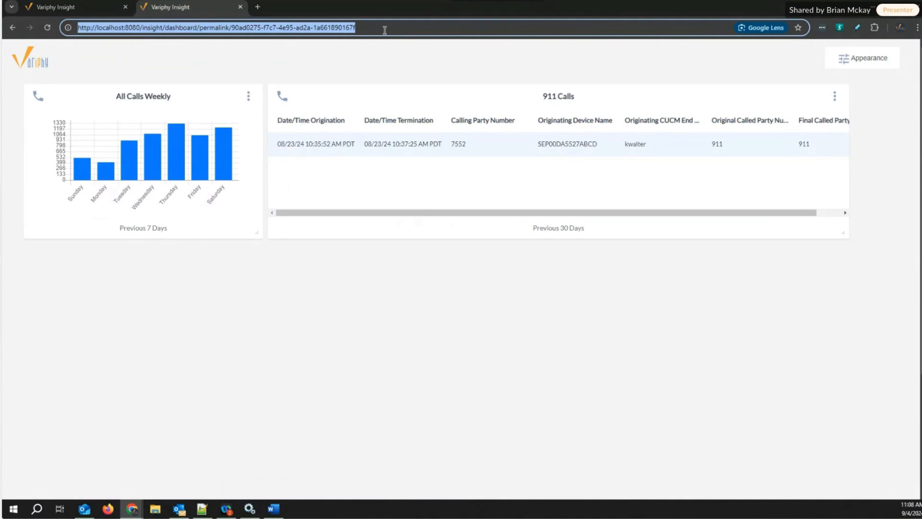
click(81, 13)
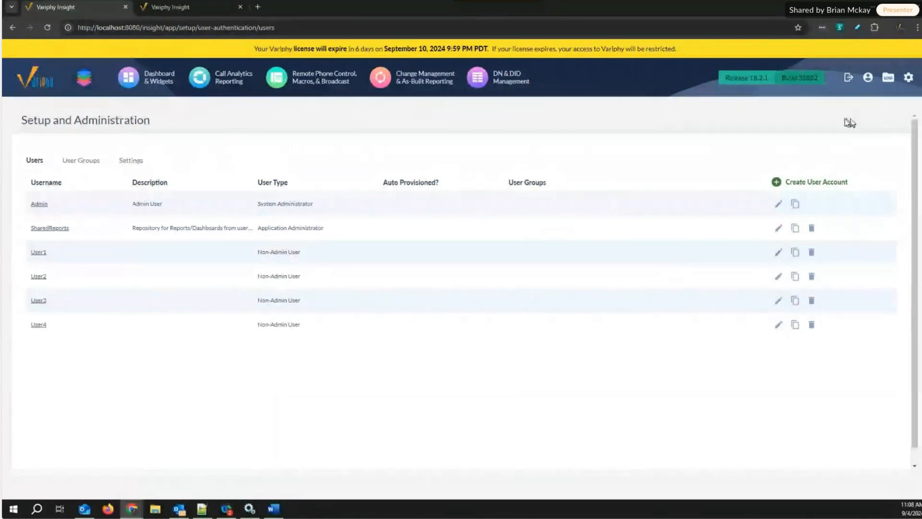
Step: Log out of the Admin account and sign in as User1 with the saved login
click(849, 78)
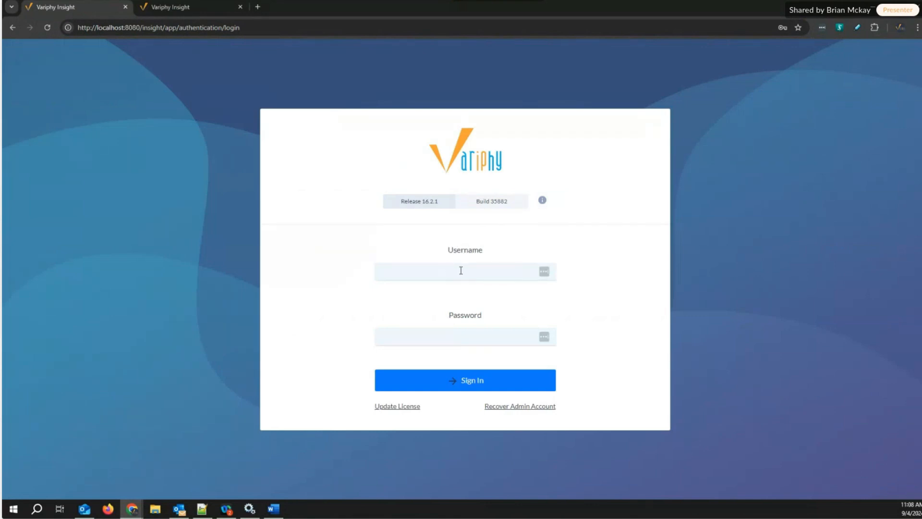
click(461, 270)
click(574, 240)
click(457, 379)
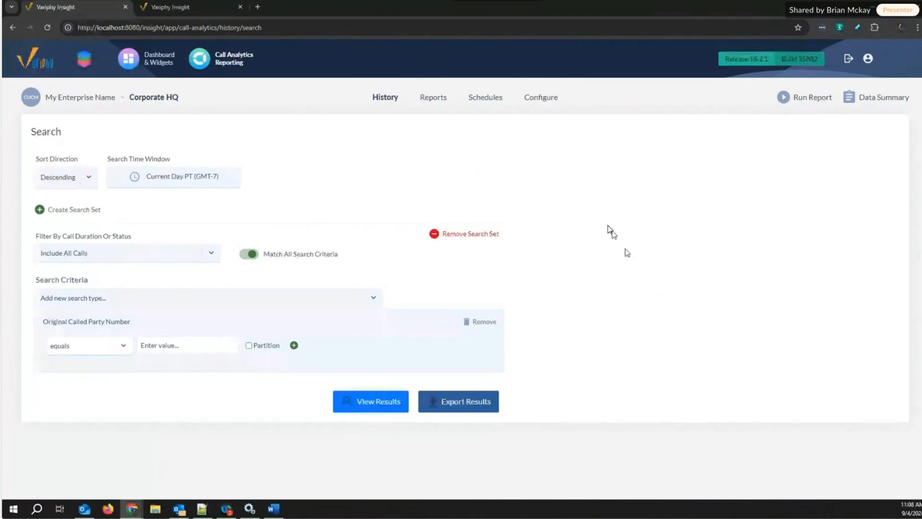
Step: Review the basic settings of the 911 Calls report, including Can Be Shared, and cancel without changes
click(434, 98)
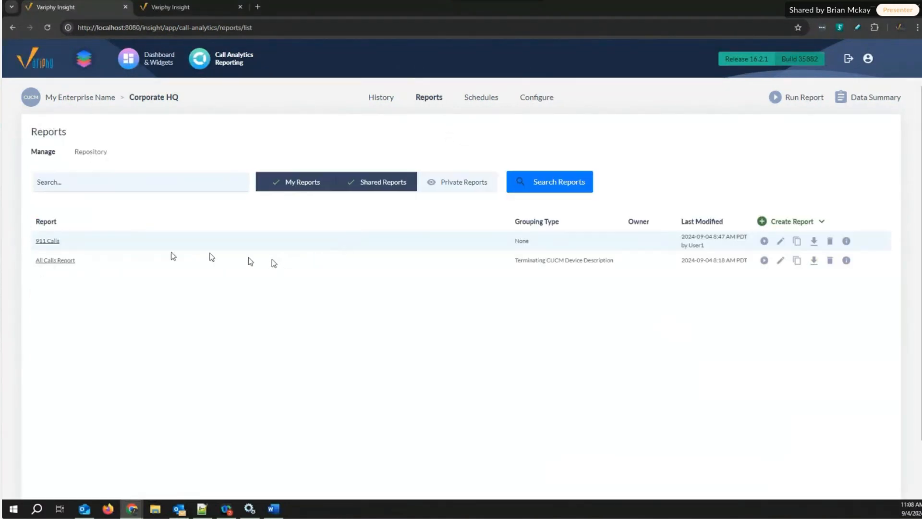
click(43, 241)
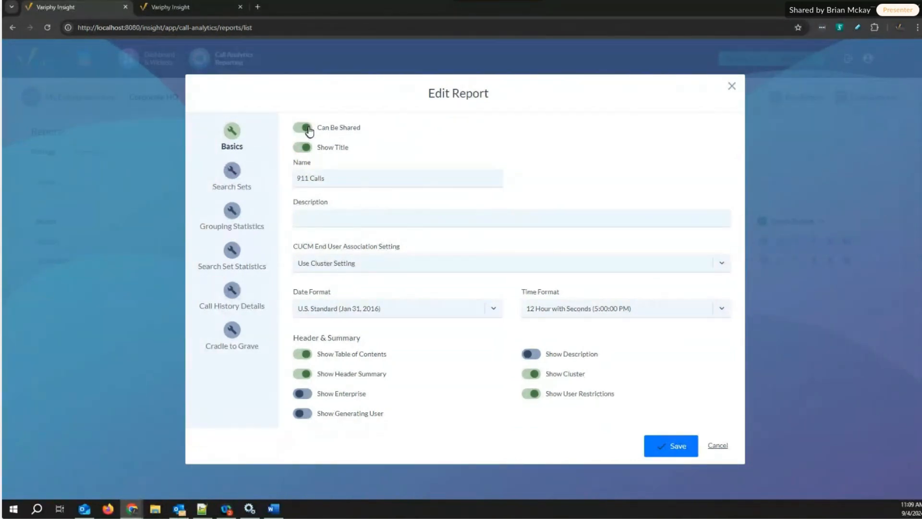
click(719, 446)
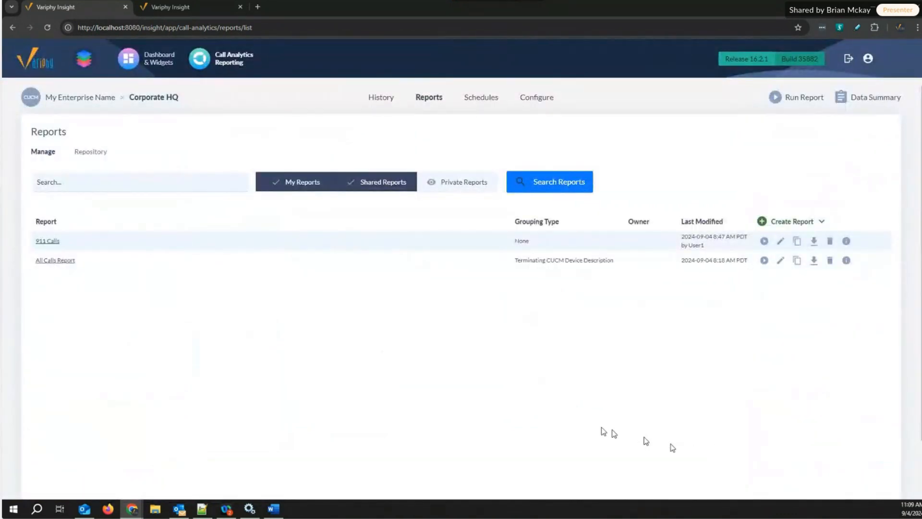
Step: Open the User 1 shared dashboard, look at which users it is shared with, and cancel the settings
click(160, 62)
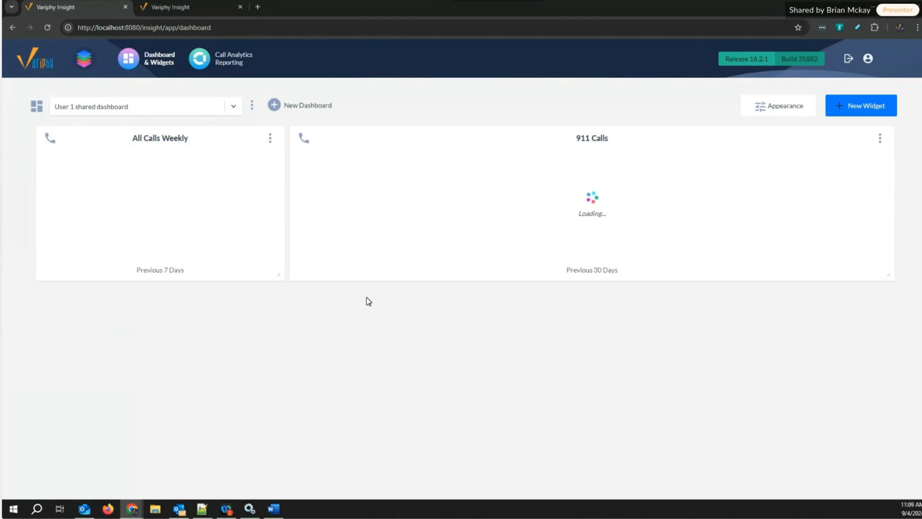
click(252, 107)
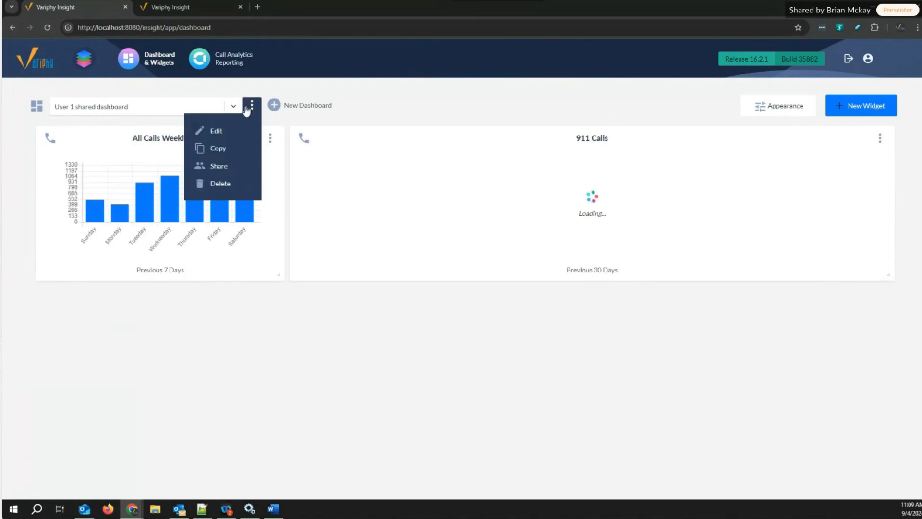
click(217, 166)
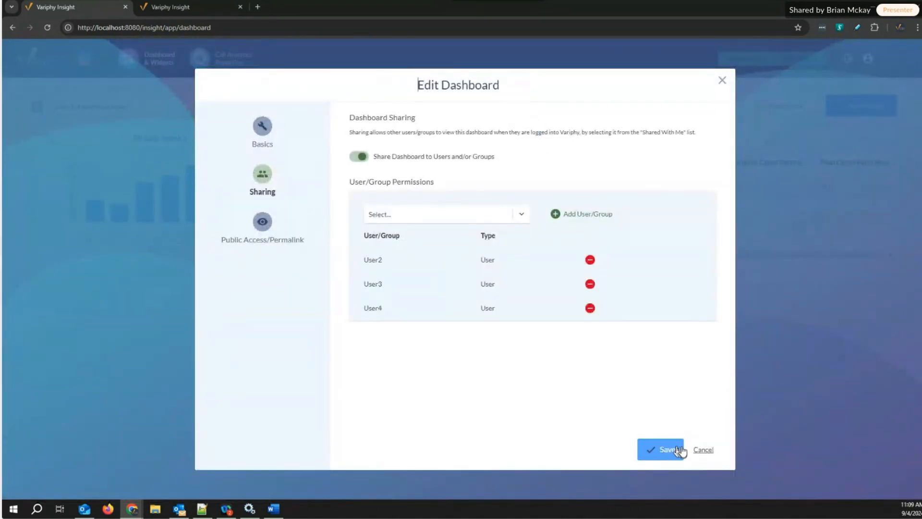
click(703, 450)
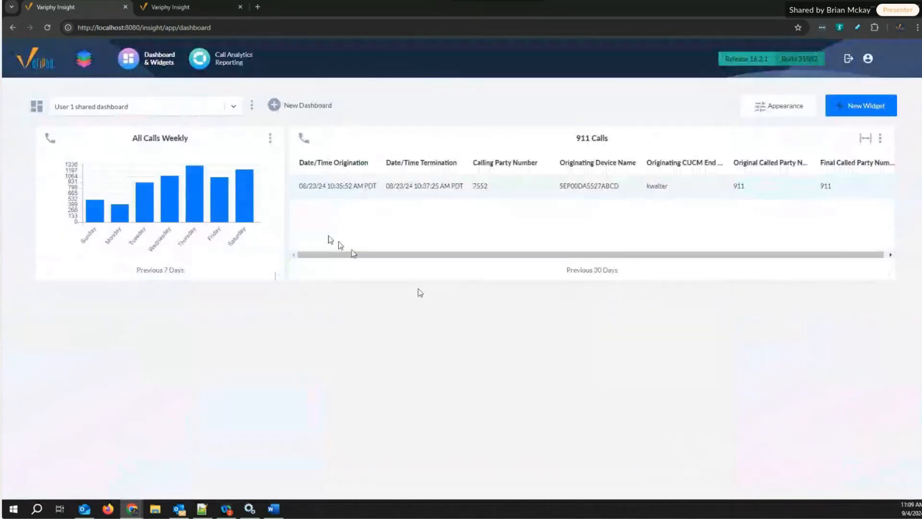
Step: Reopen the User 1 shared dashboard's sharing settings and view its Public Access/Permalink options
click(253, 109)
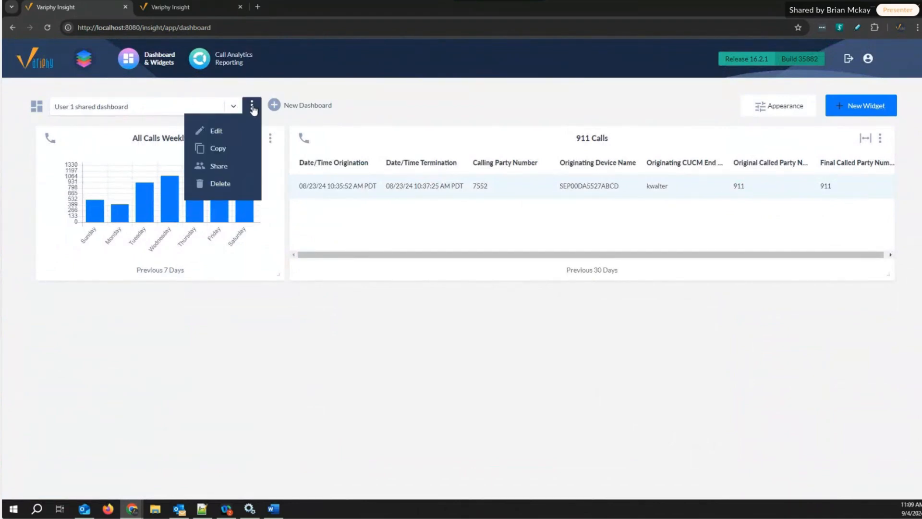
click(226, 169)
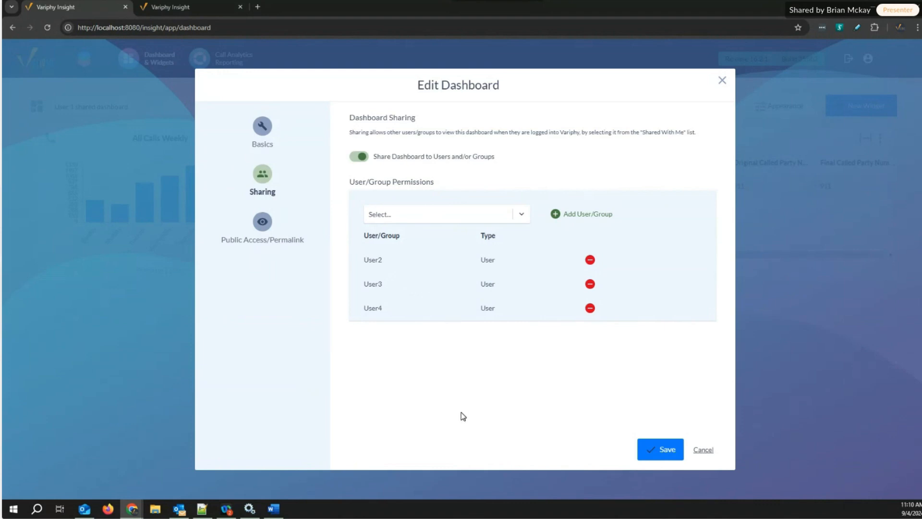
click(264, 223)
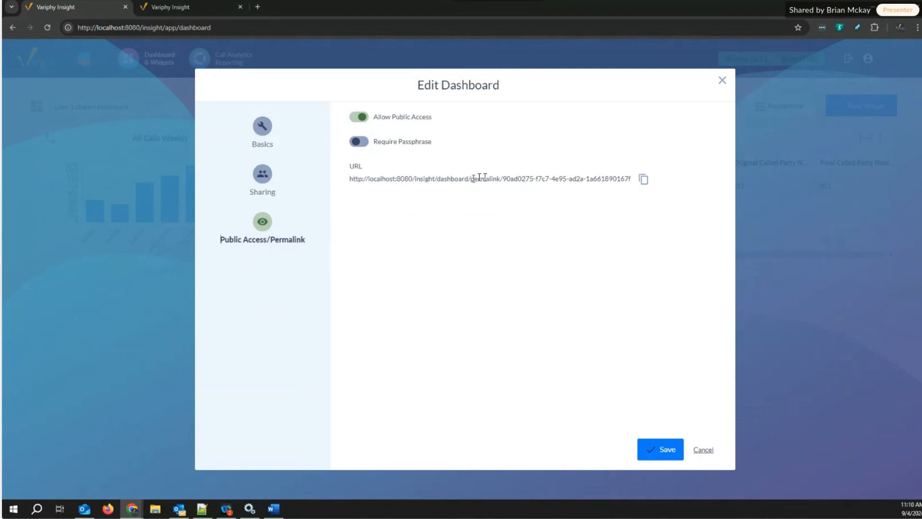
Step: Reload the dashboard's public permalink page to check it, and cancel the open dashboard settings without changes
click(179, 7)
click(47, 27)
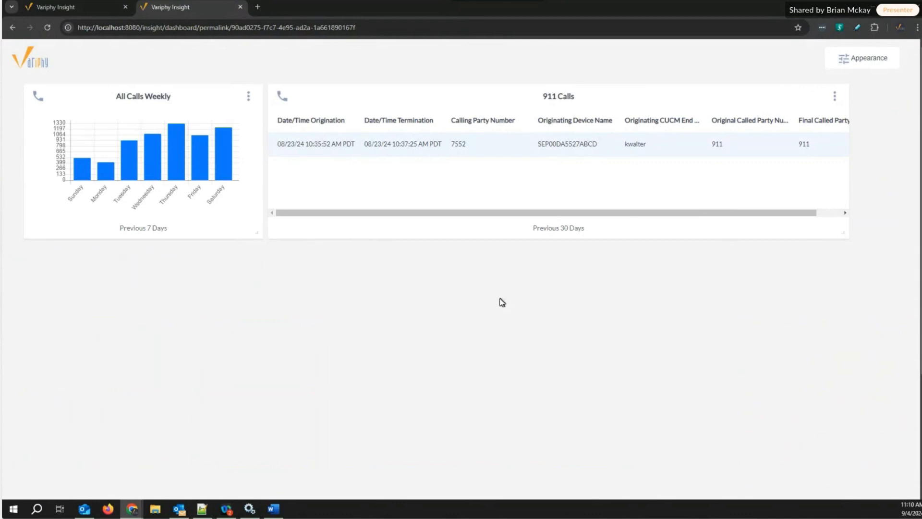
click(56, 6)
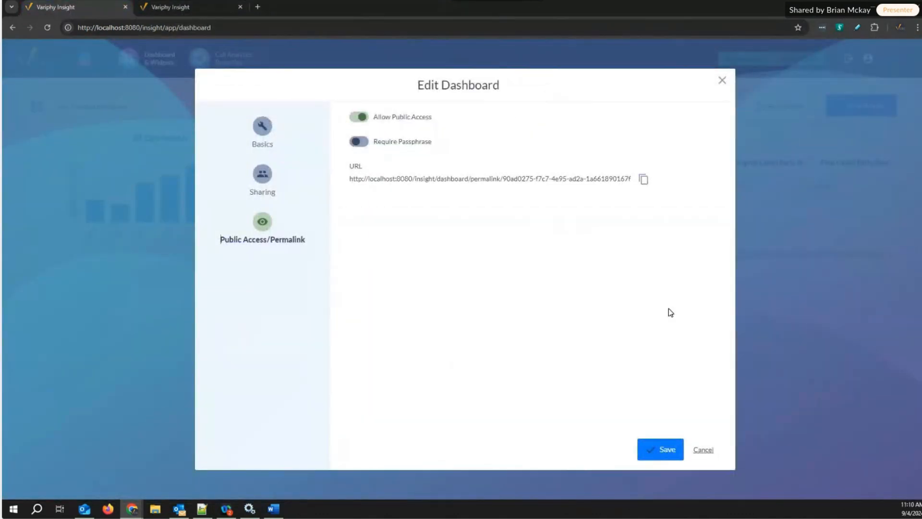
click(707, 451)
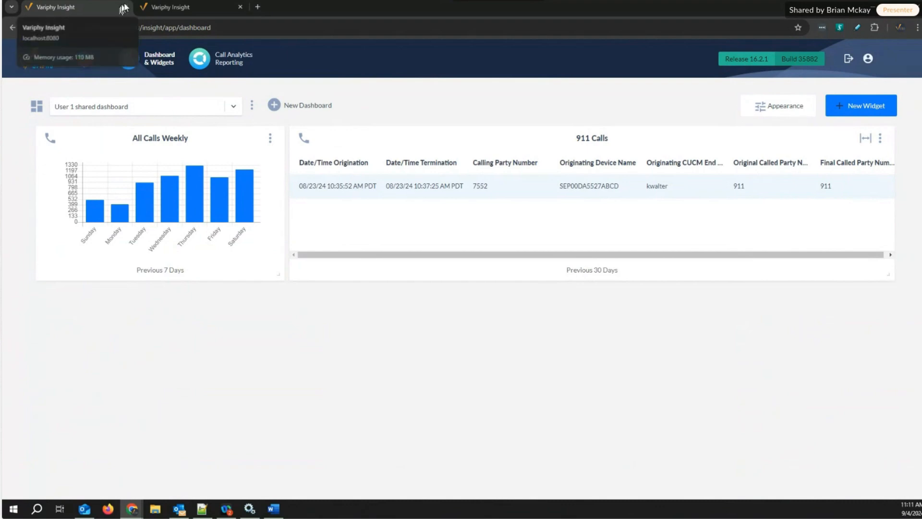
Step: Recheck the signed-in user in My Account and close the dialog
click(868, 59)
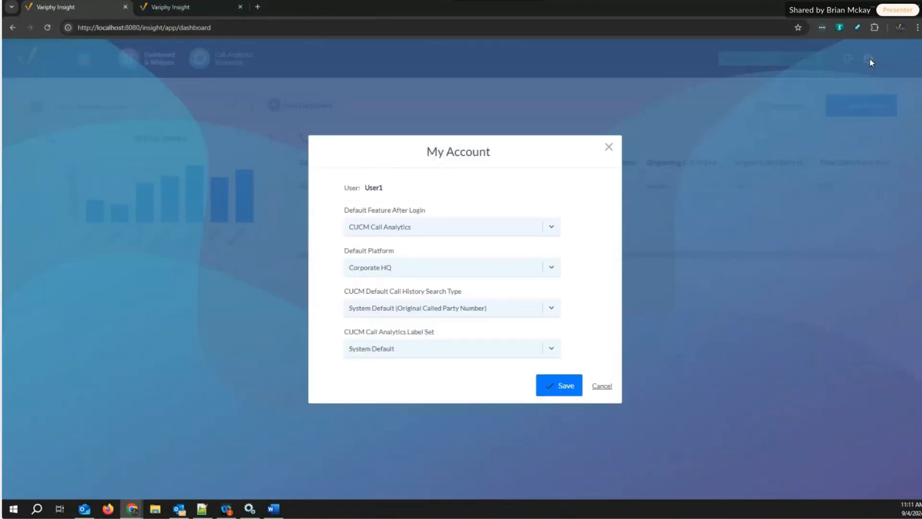
click(609, 147)
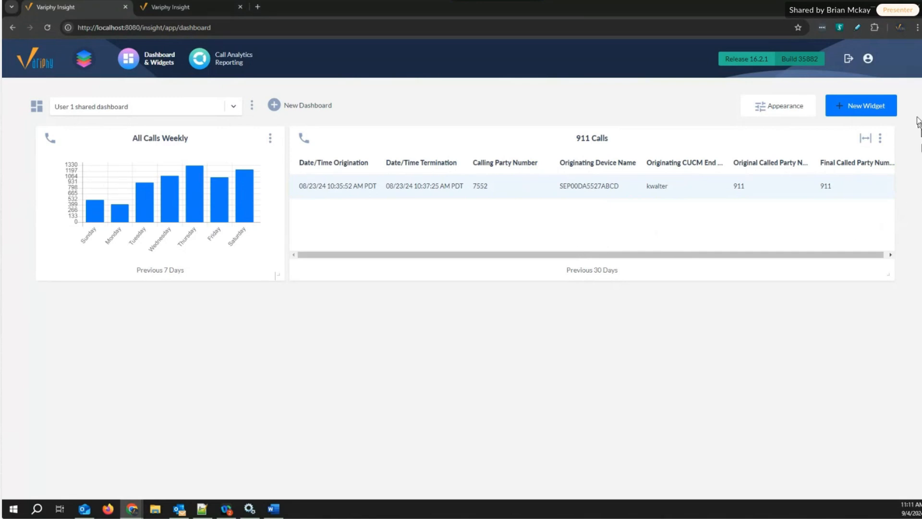
Step: Log out of User1 and sign in as Admin, entering the Windows security PIN to fill the saved password
click(848, 59)
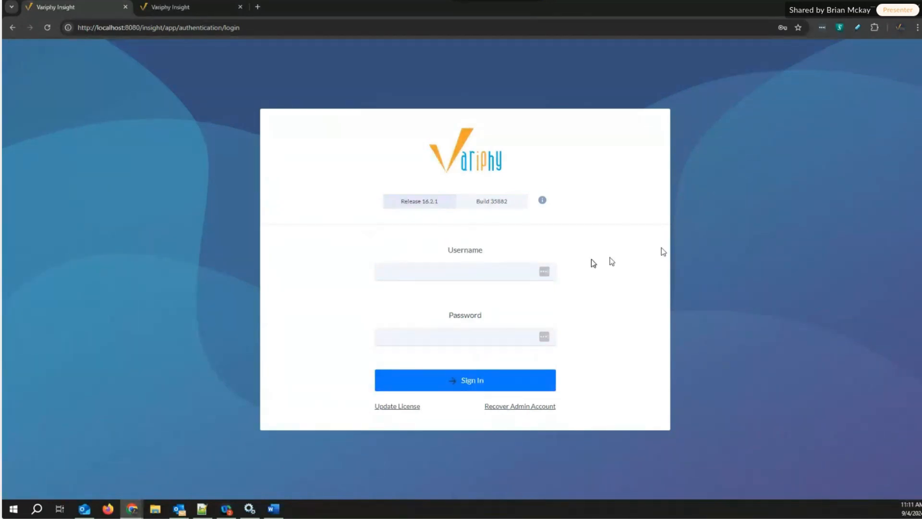
click(466, 268)
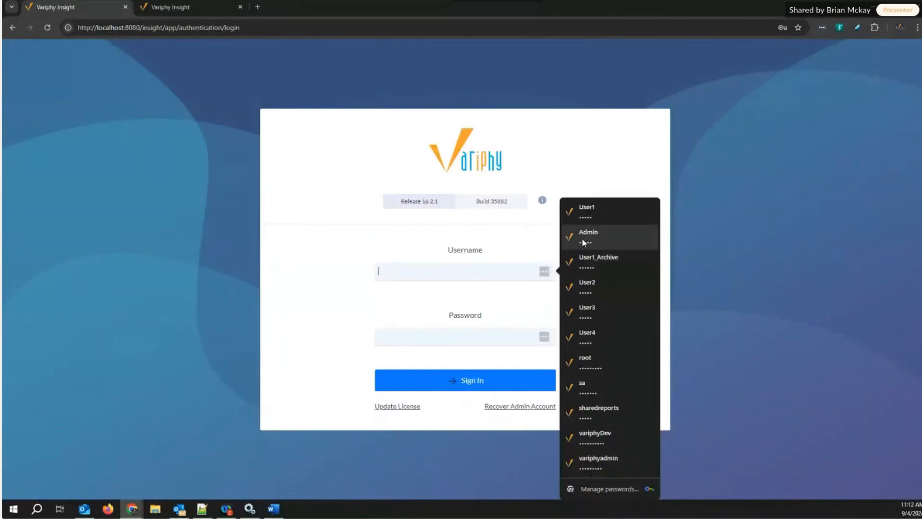
click(578, 237)
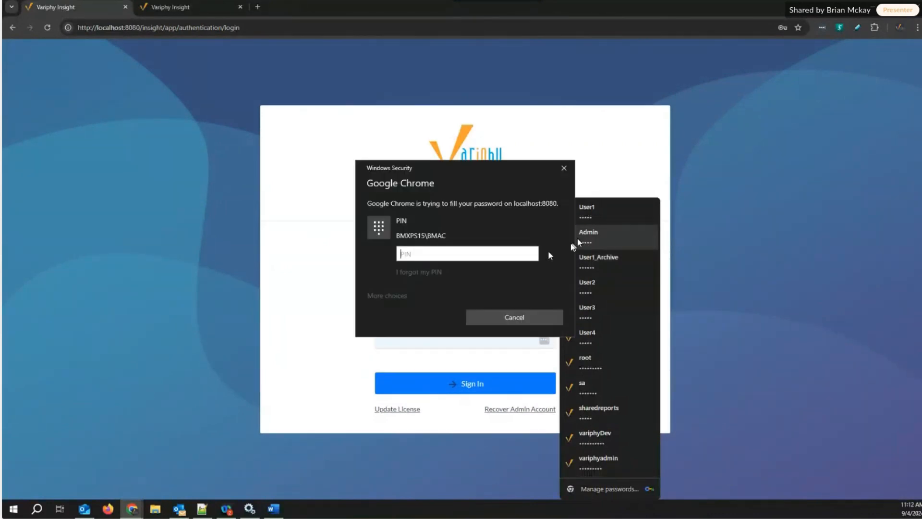
text(••••)
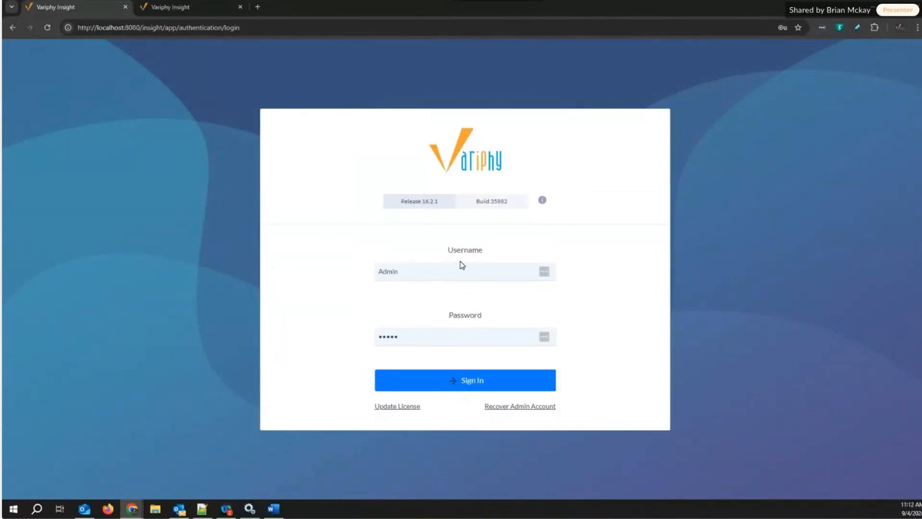
click(512, 378)
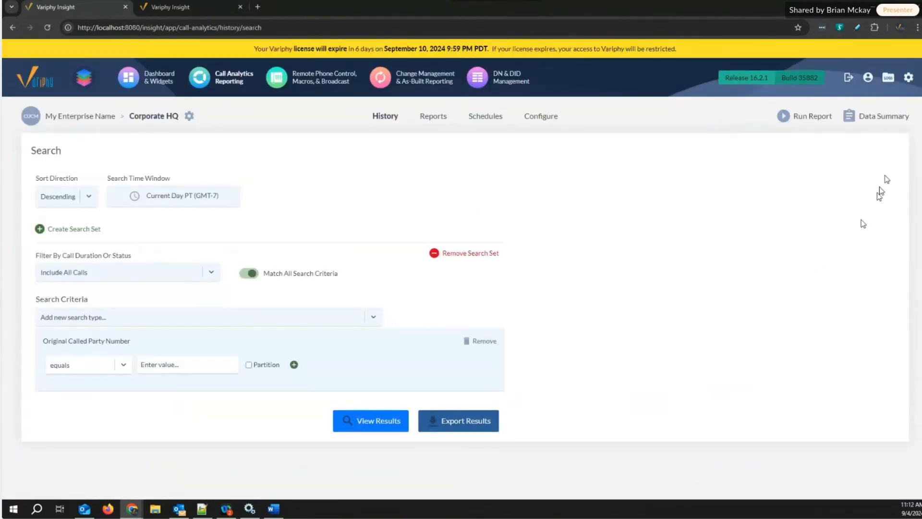
Step: Open the User1 account in User Accounts & Groups for editing and change its username to User1_Archive
click(909, 77)
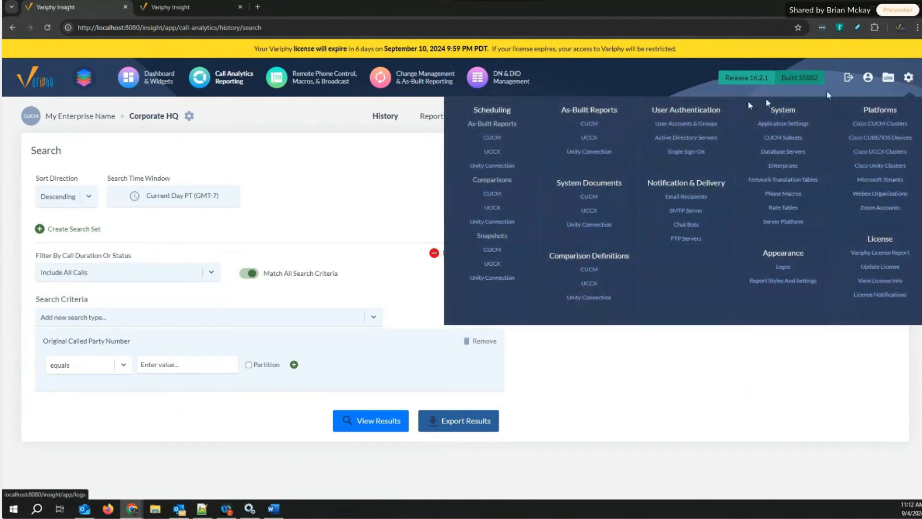
click(691, 122)
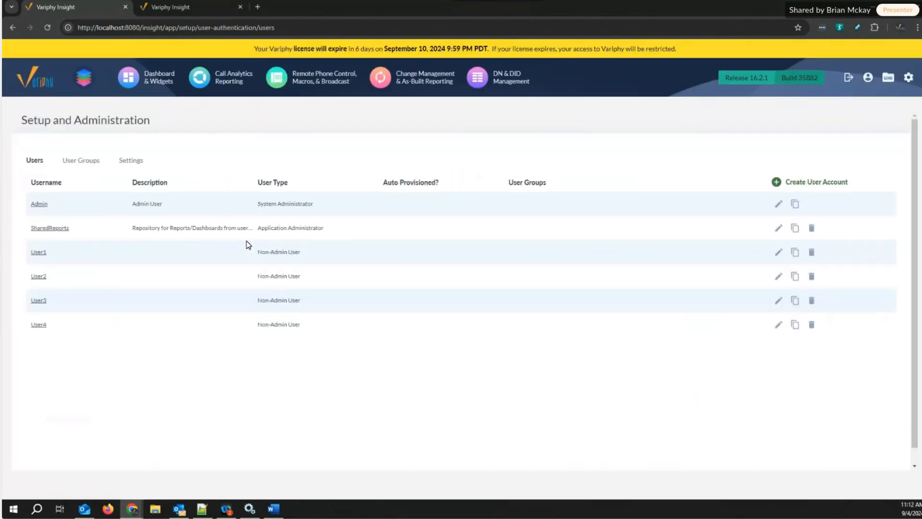
click(44, 253)
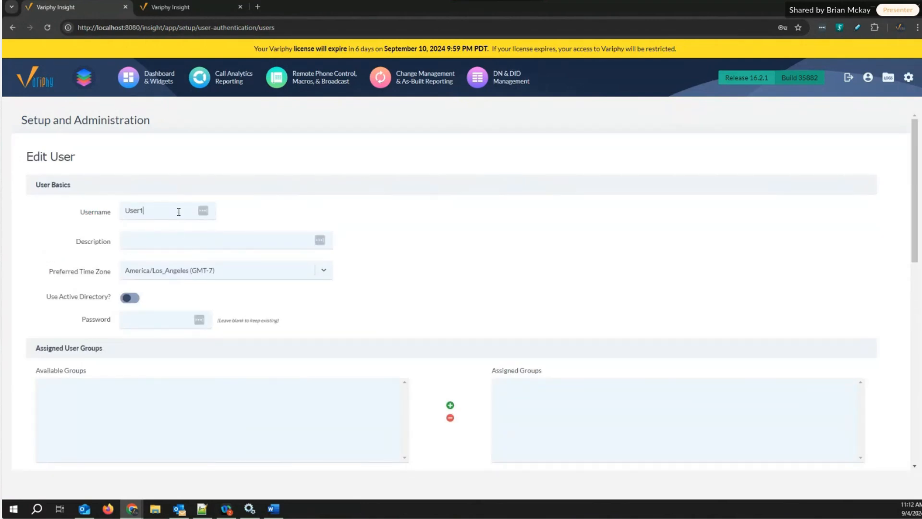
text(_Archive)
Step: Enter and confirm a new account password, and switch Use Active Directory on and back off
click(162, 314)
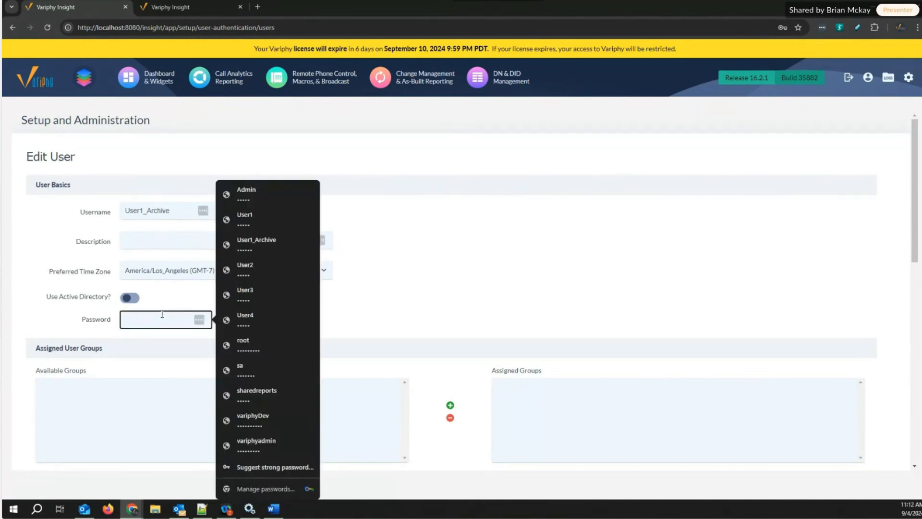
text(••••••)
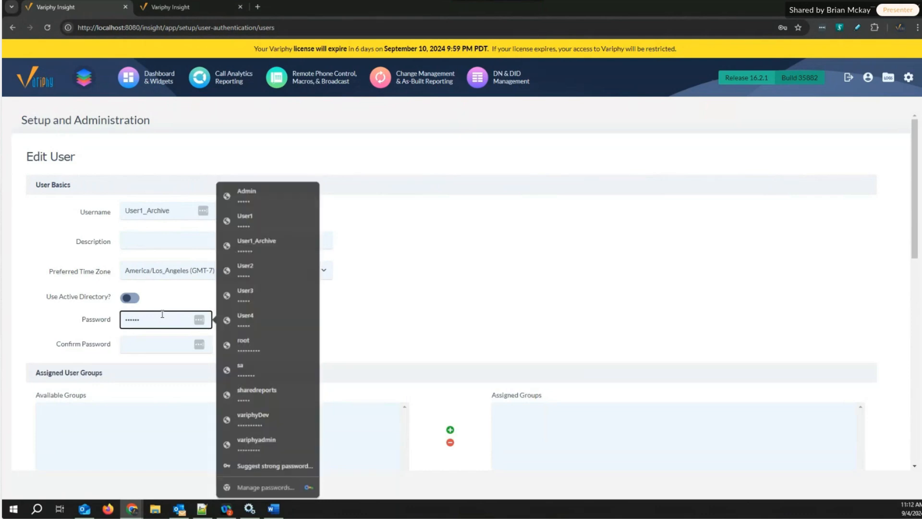
key(Tab)
text(••••••)
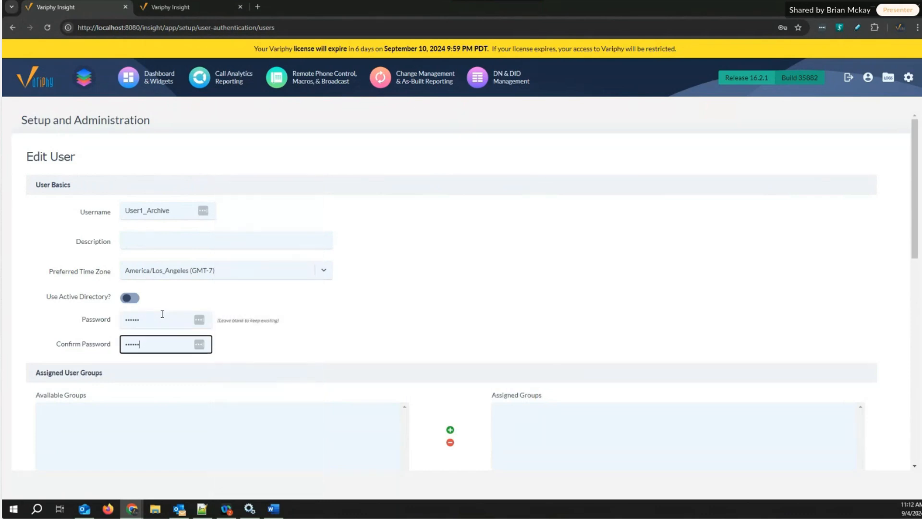
click(129, 298)
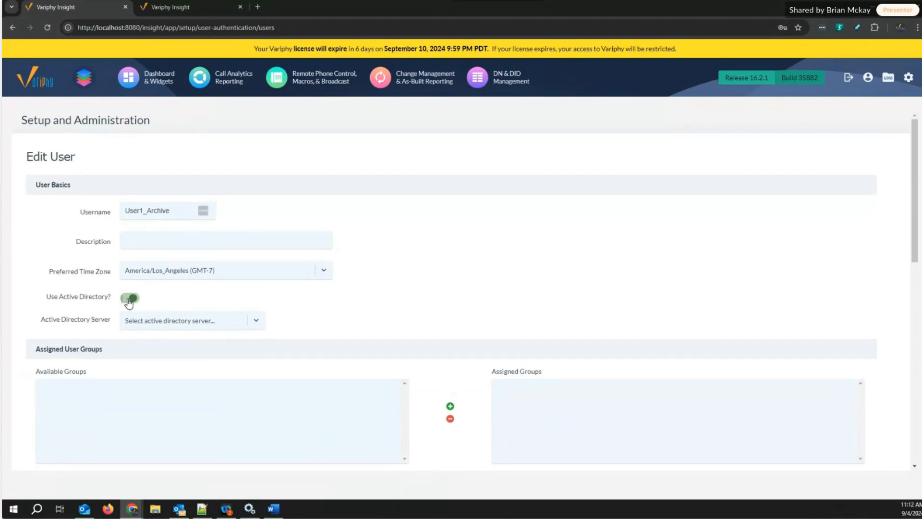
click(128, 298)
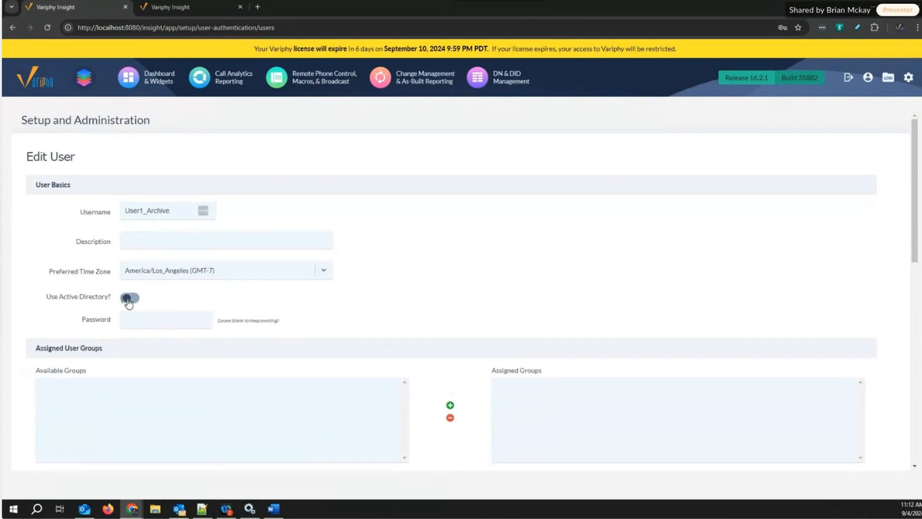
Step: Fill in the Password and Confirm Password fields with the new password for User1_Archive
click(154, 317)
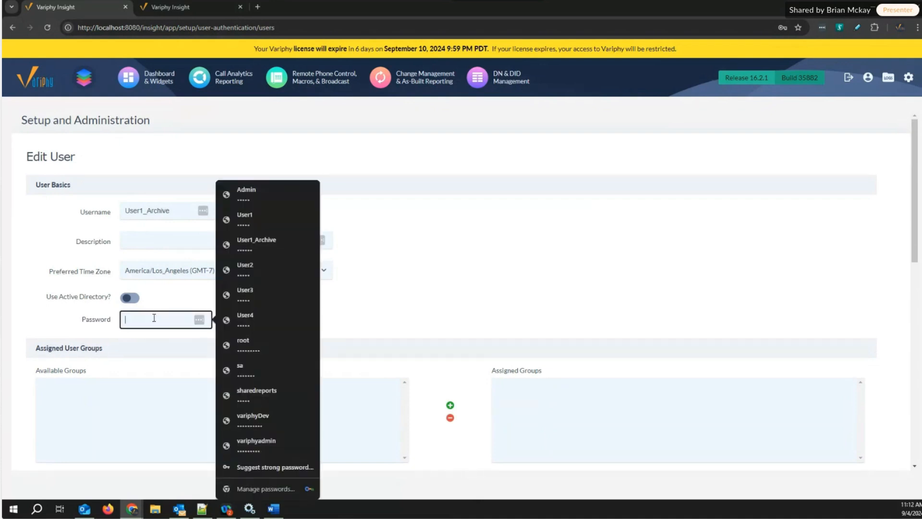
text(•••••)
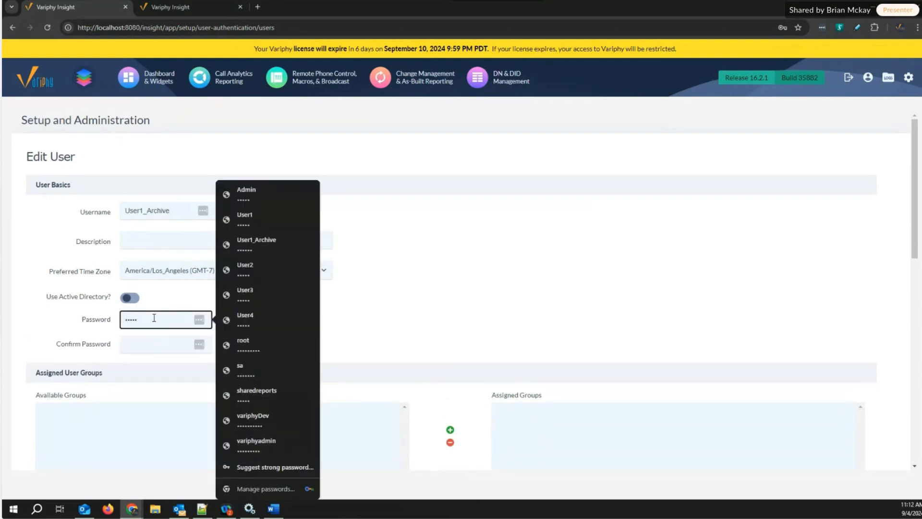
text(•)
key(Tab)
text(••••••)
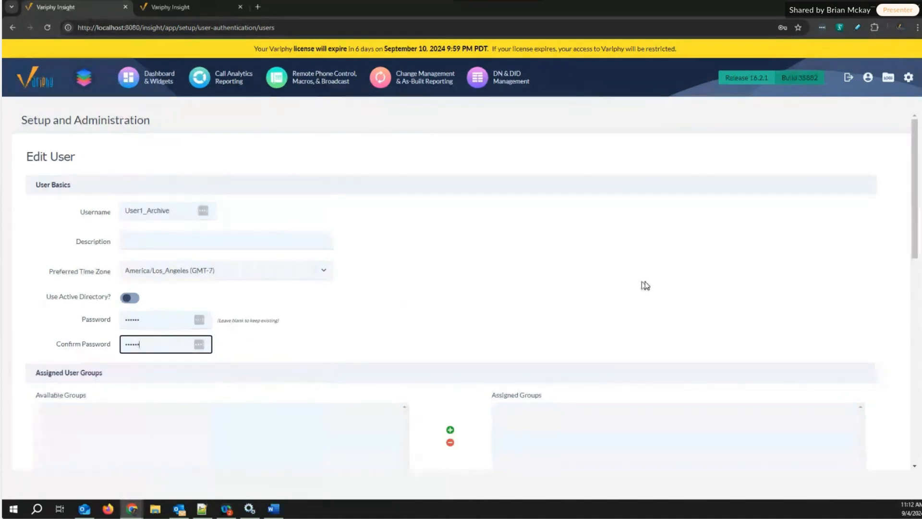
Step: Review the account's group, application, dashboard and Corporate HQ platform privileges, and save the edited user
scroll(644, 284, down, 4)
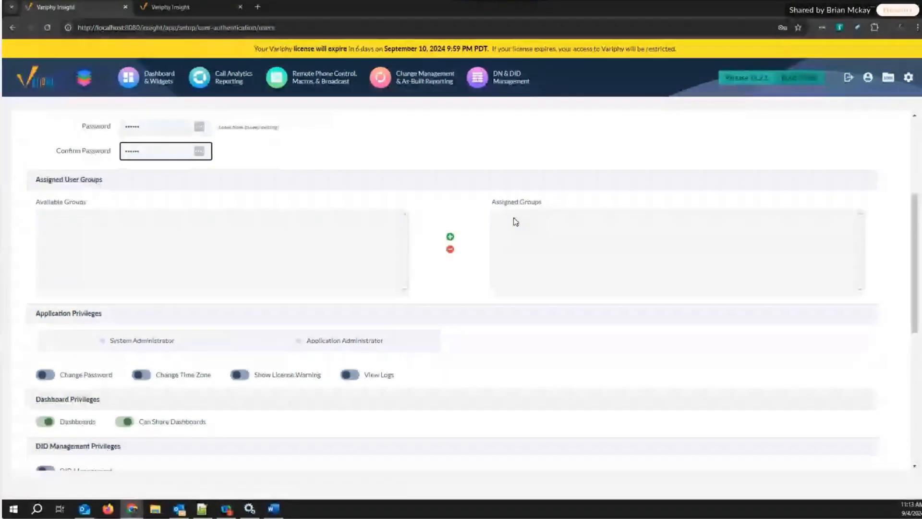
scroll(358, 146, up, 1)
scroll(359, 146, up, 2)
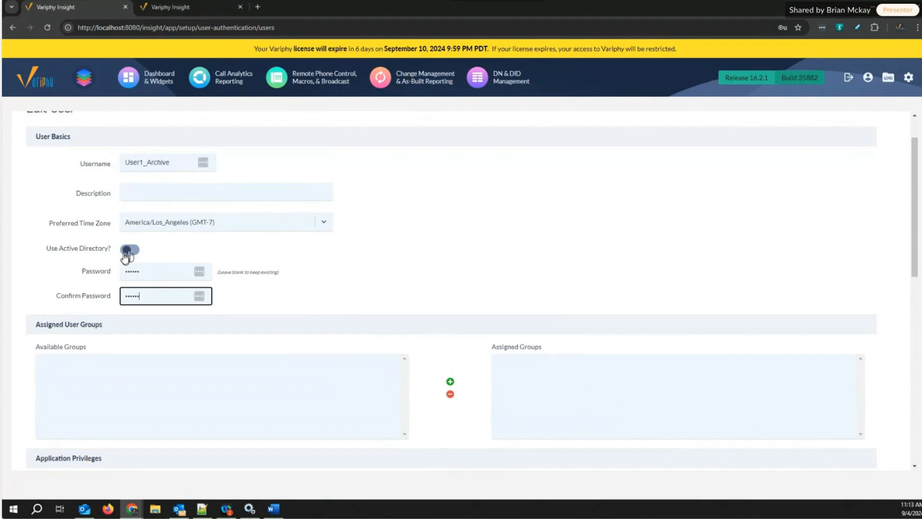
scroll(453, 266, down, 5)
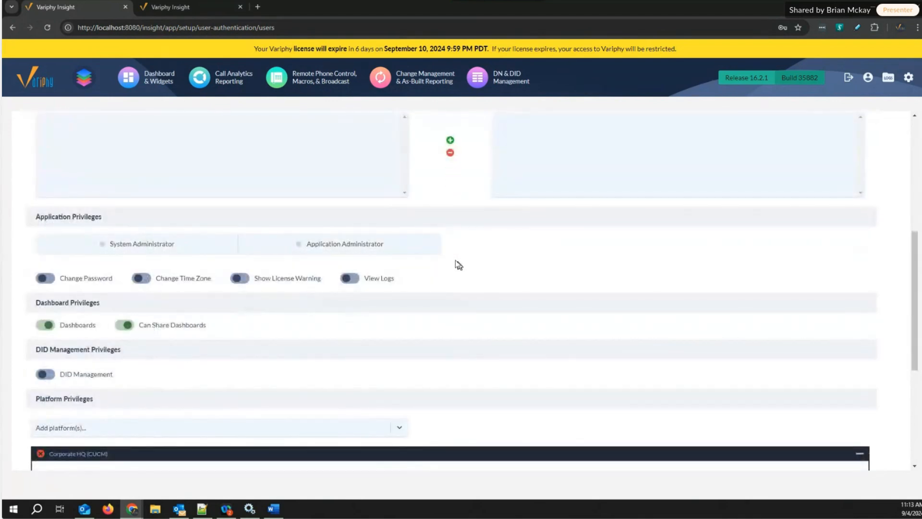
scroll(329, 379, down, 3)
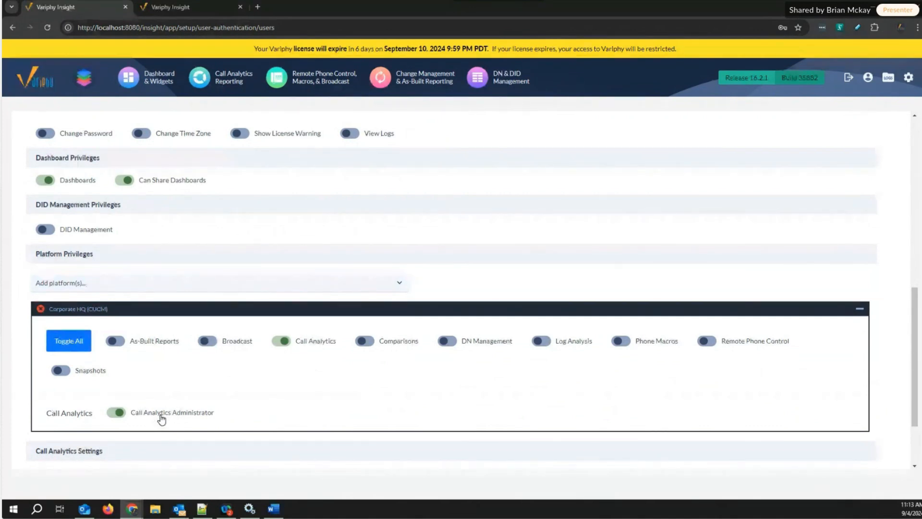
scroll(497, 382, down, 2)
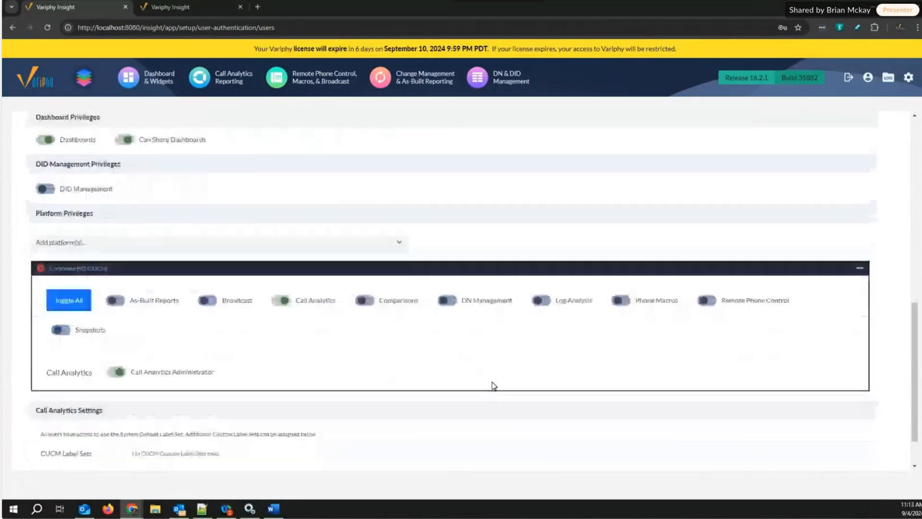
scroll(493, 385, down, 2)
click(48, 435)
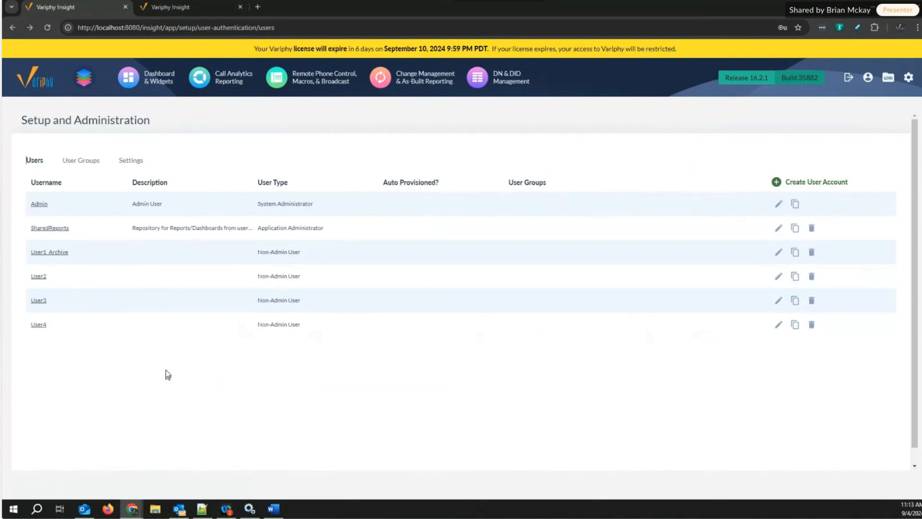
Step: Reload the dashboard's permalink page to check it after the username change, and return to the user list
click(195, 9)
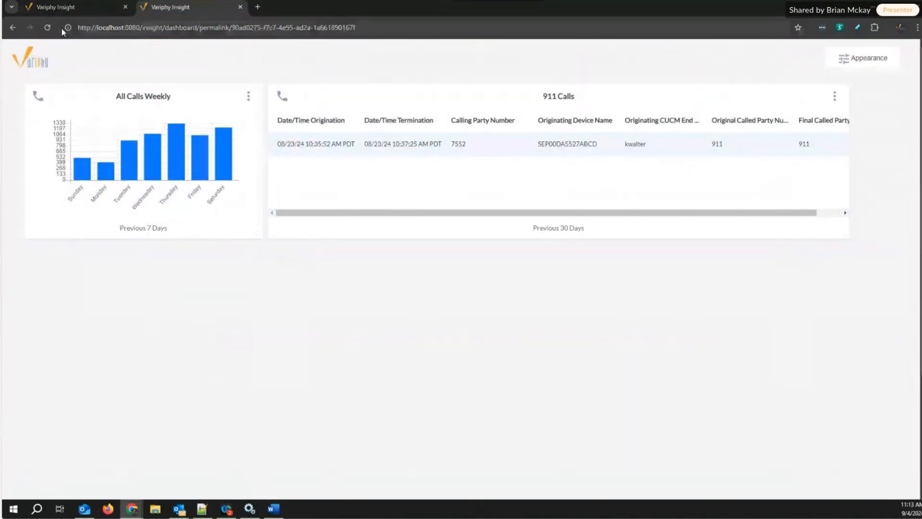
click(47, 27)
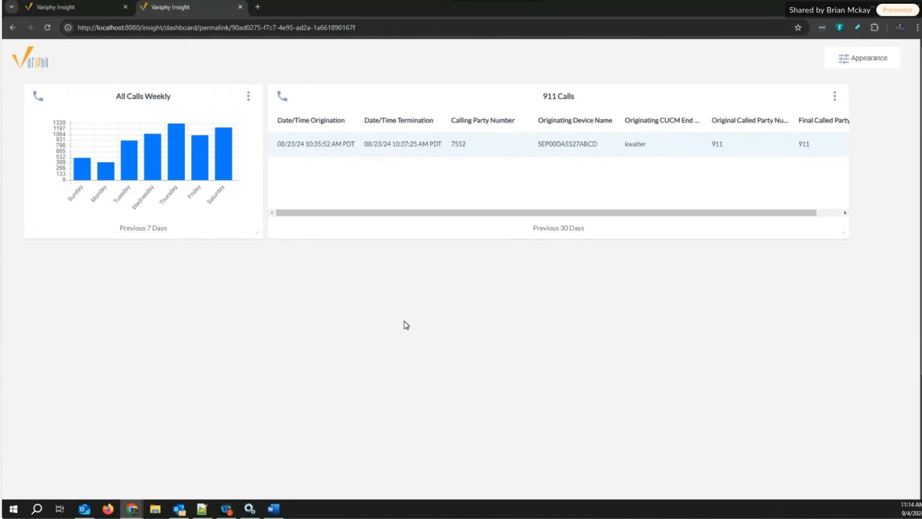
click(56, 8)
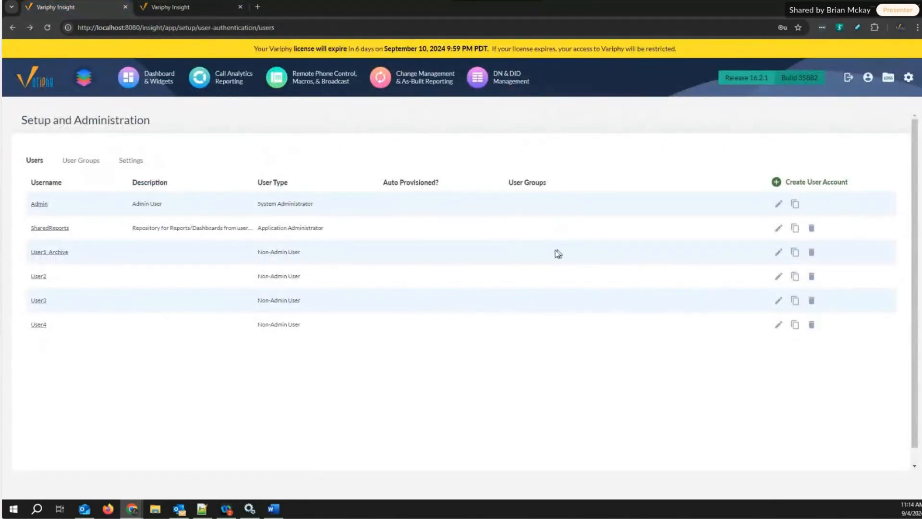
Step: Open the Email Recipients settings, and check the signed-in user in My Account before closing the dialog
mouse_move(908, 80)
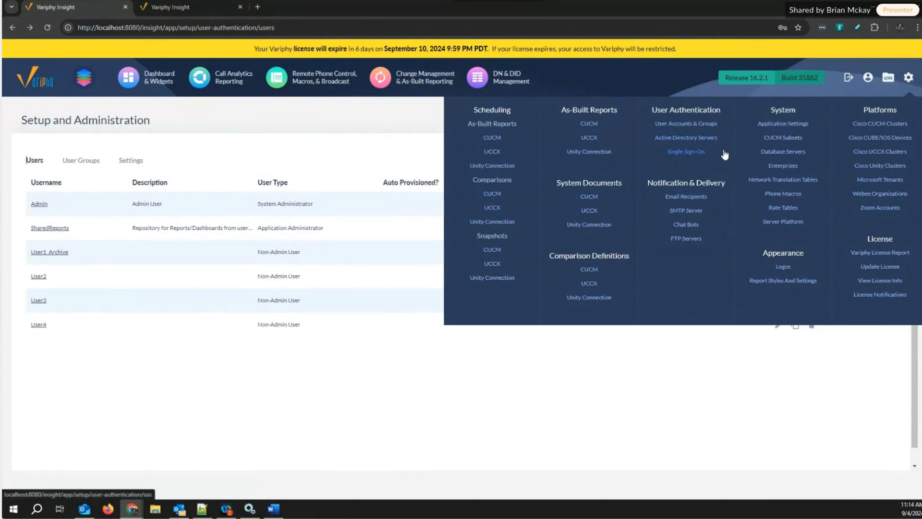
click(681, 198)
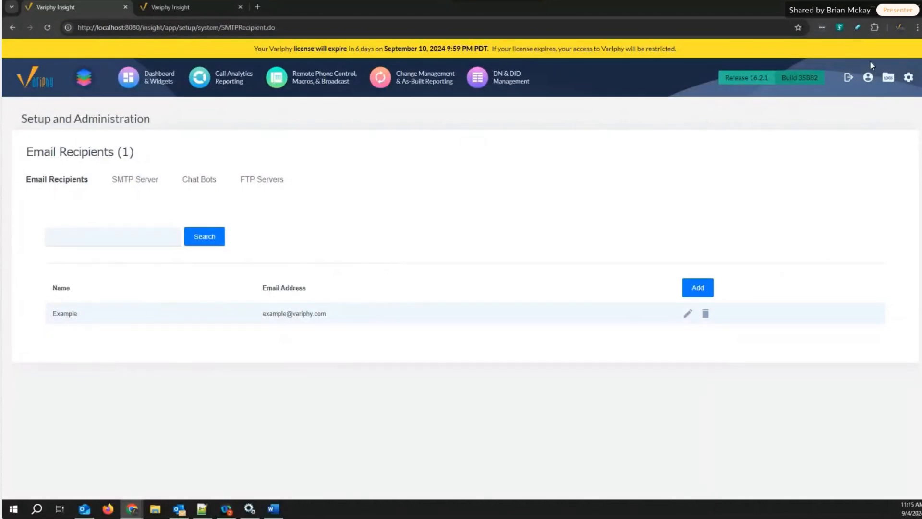
click(868, 78)
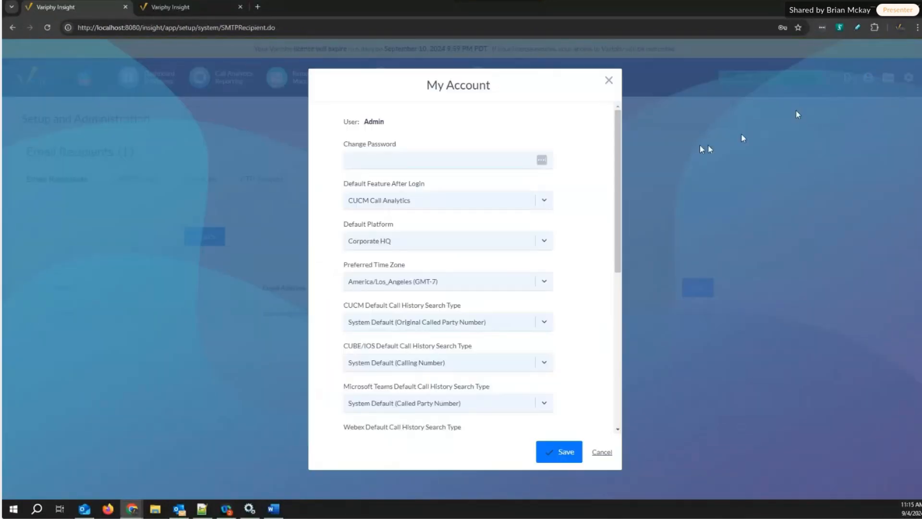
click(609, 81)
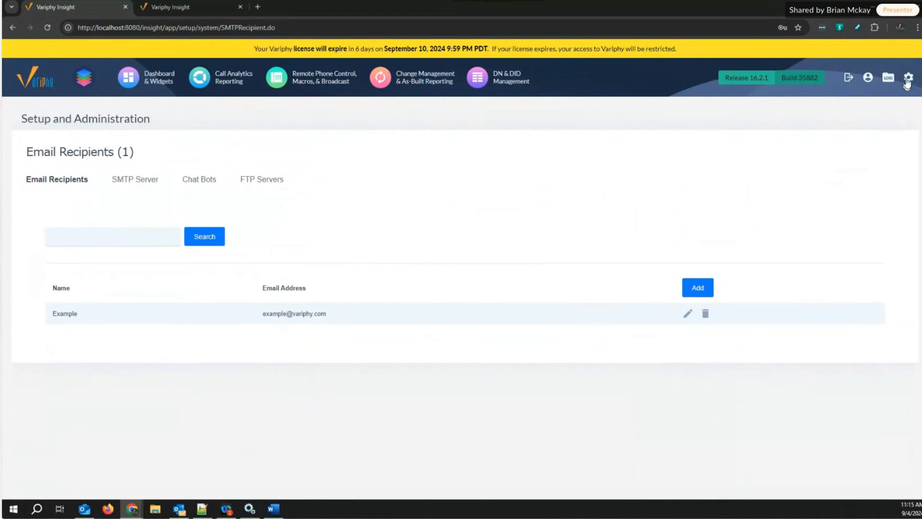
Step: Return to User Accounts & Groups and delete the User1_Archive account, confirming the deletion
mouse_move(908, 79)
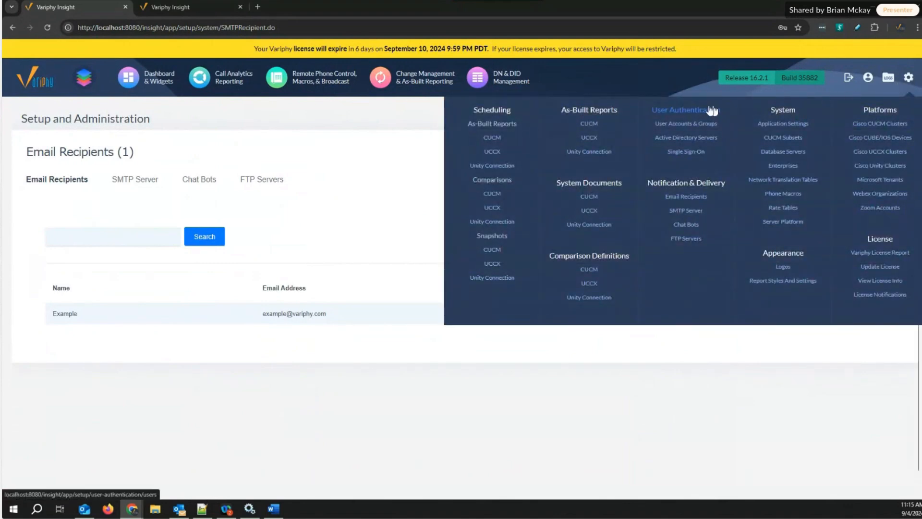
click(690, 124)
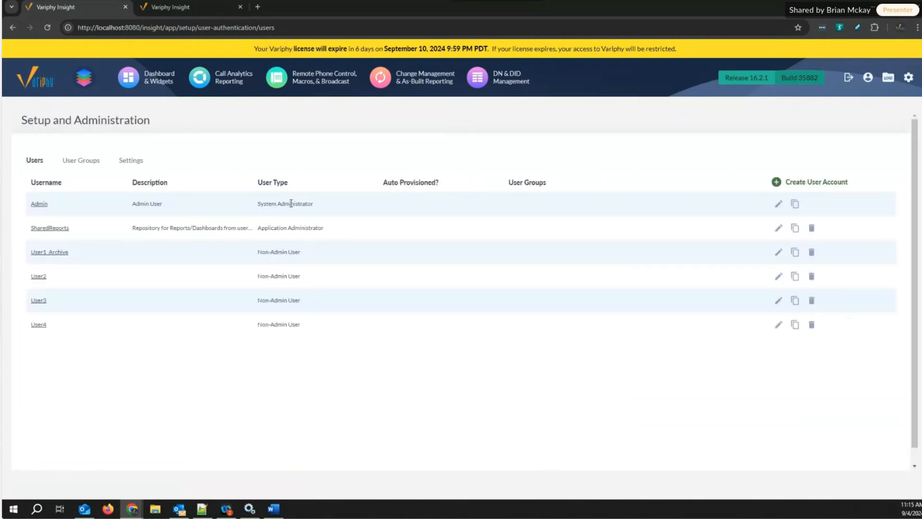
click(811, 253)
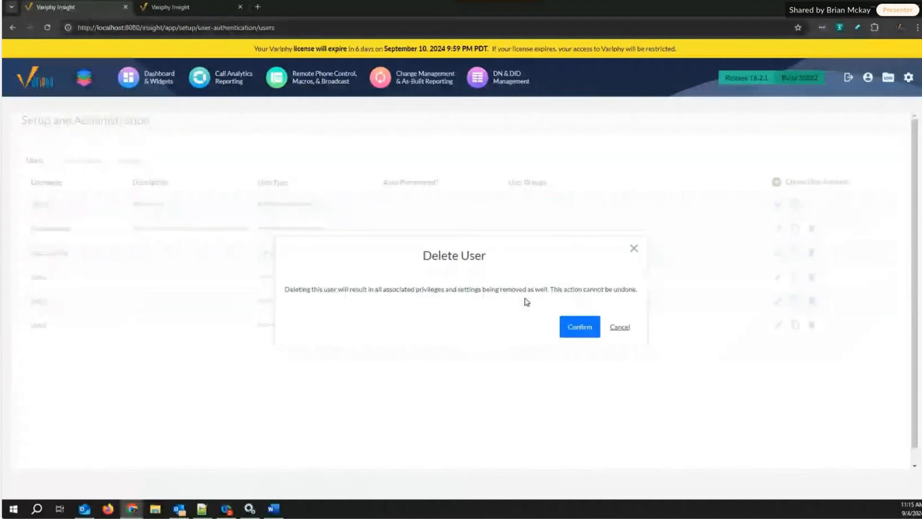
click(572, 329)
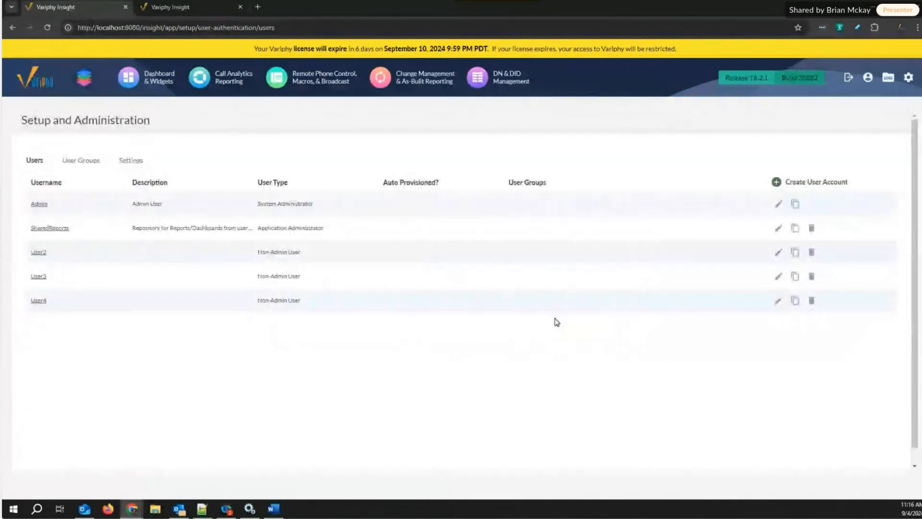
Step: Reload the permalink page to check the dashboard after the account deletion, and return to the user list
click(190, 11)
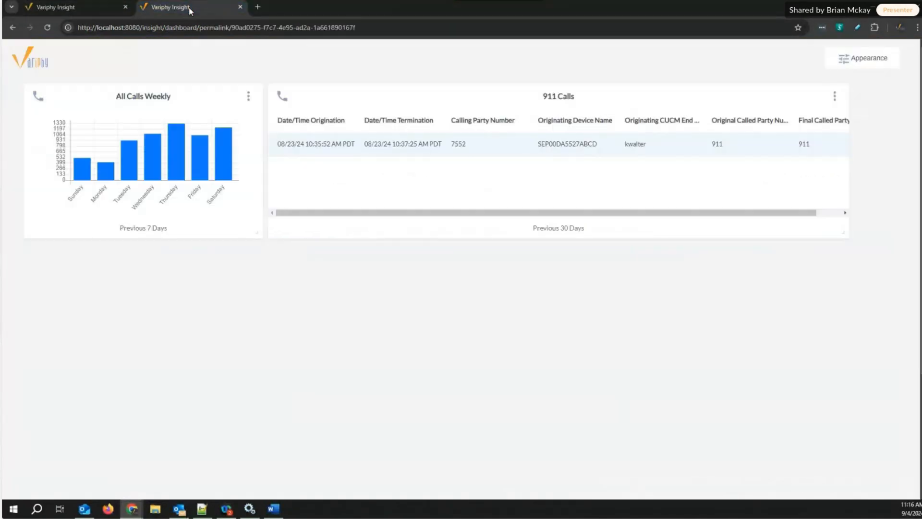
click(47, 27)
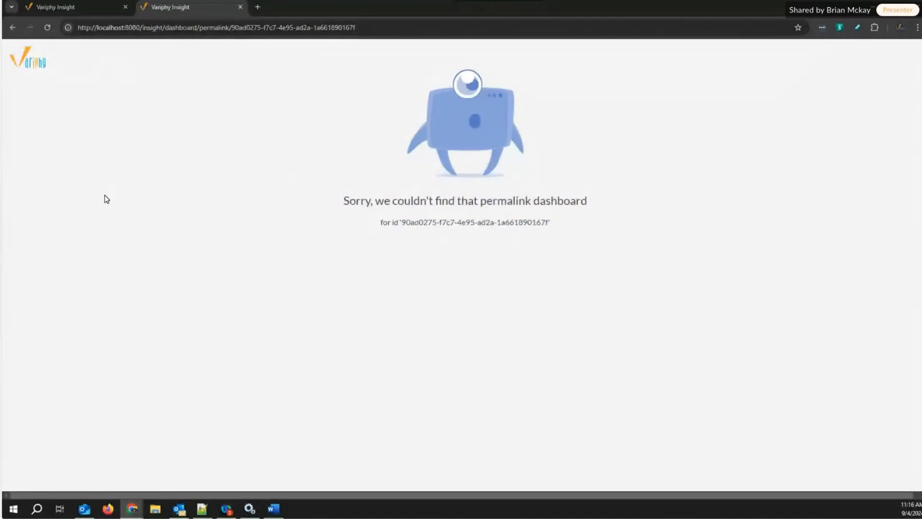
click(93, 6)
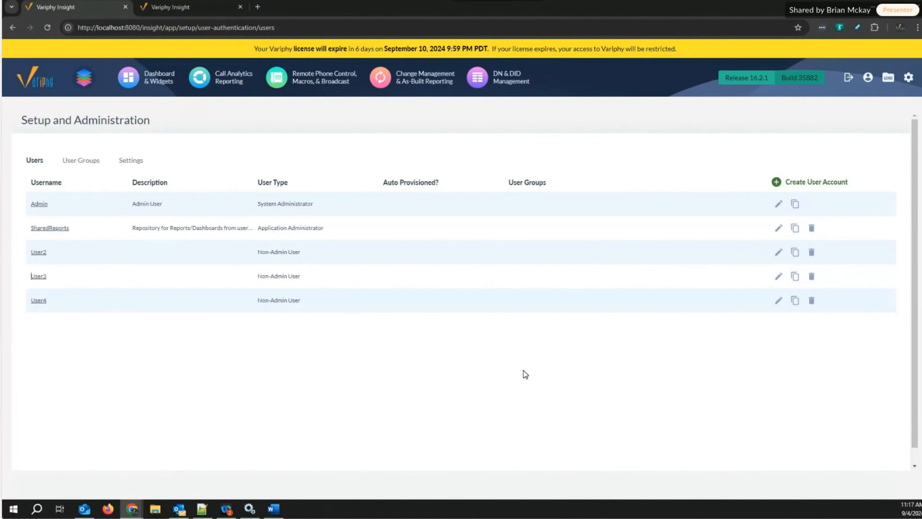
scroll(525, 374, down, 1)
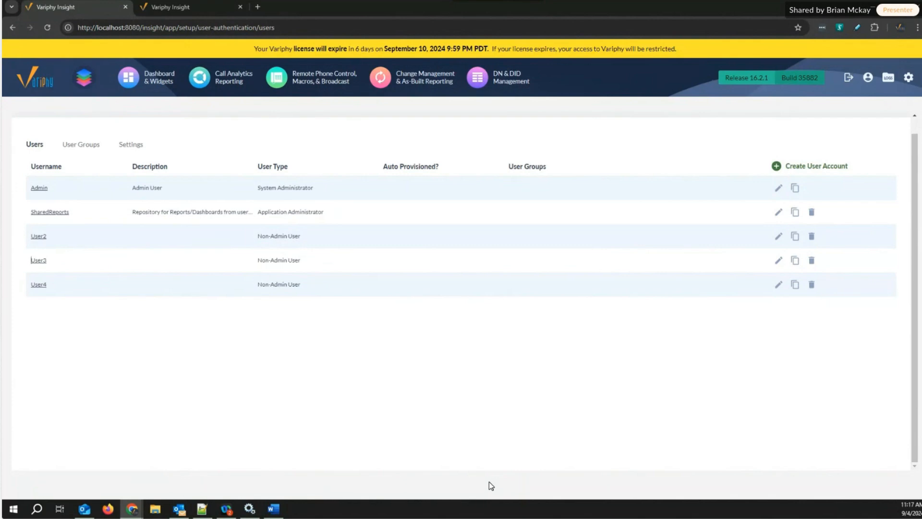
scroll(337, 436, up, 1)
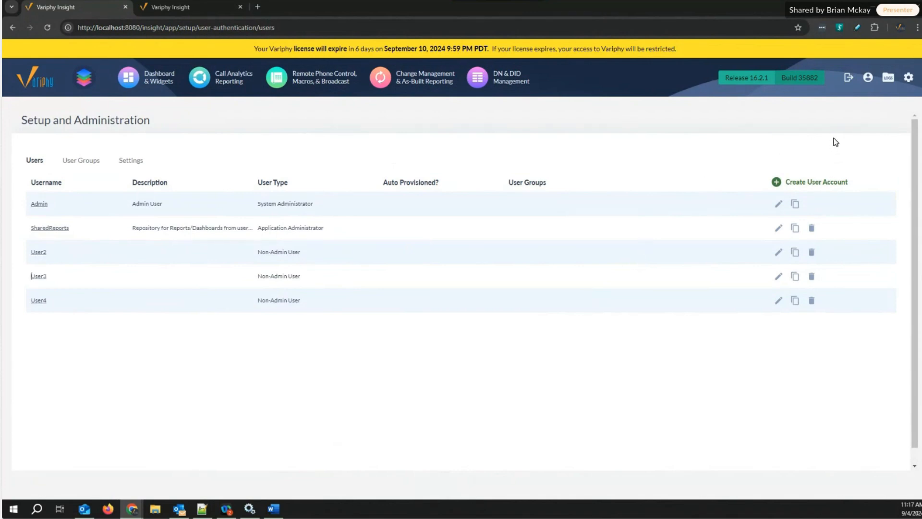
Step: Sign out and sign back in with the saved User2 credentials, entering the Windows Security PIN
click(849, 78)
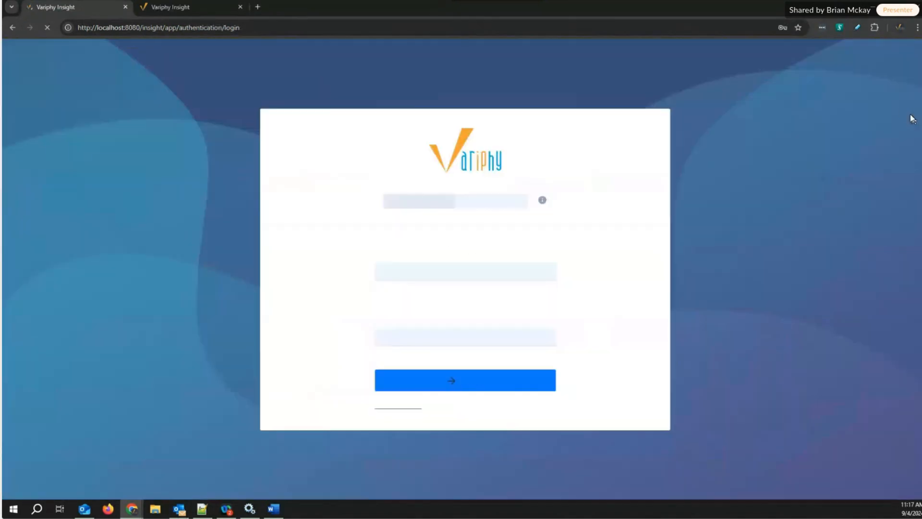
click(498, 267)
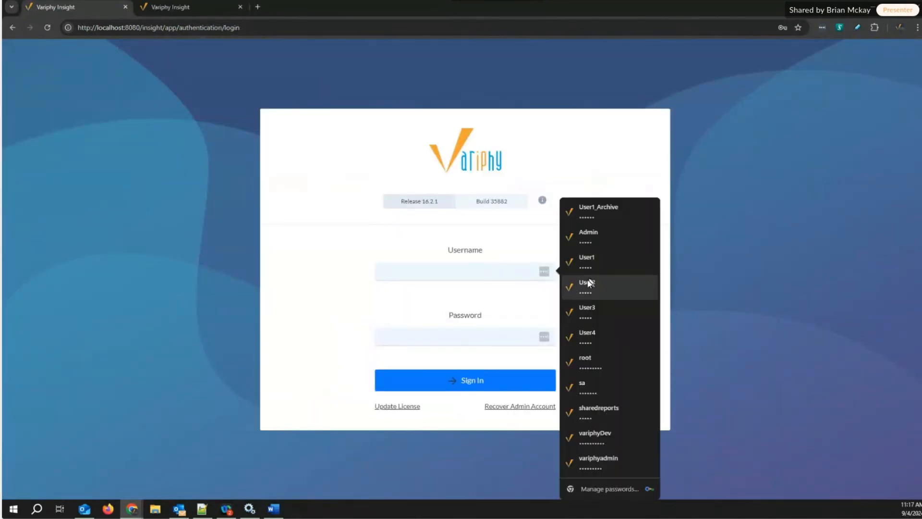
click(566, 291)
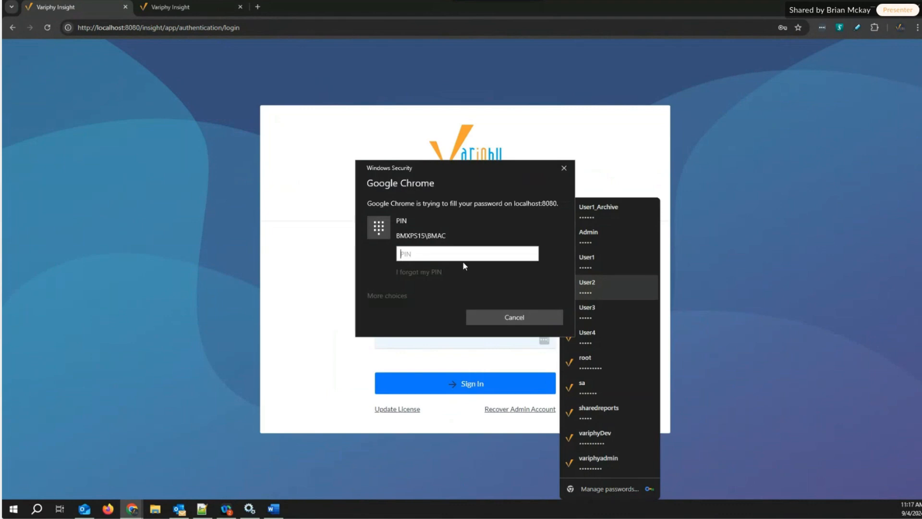
text(••••)
key(Return)
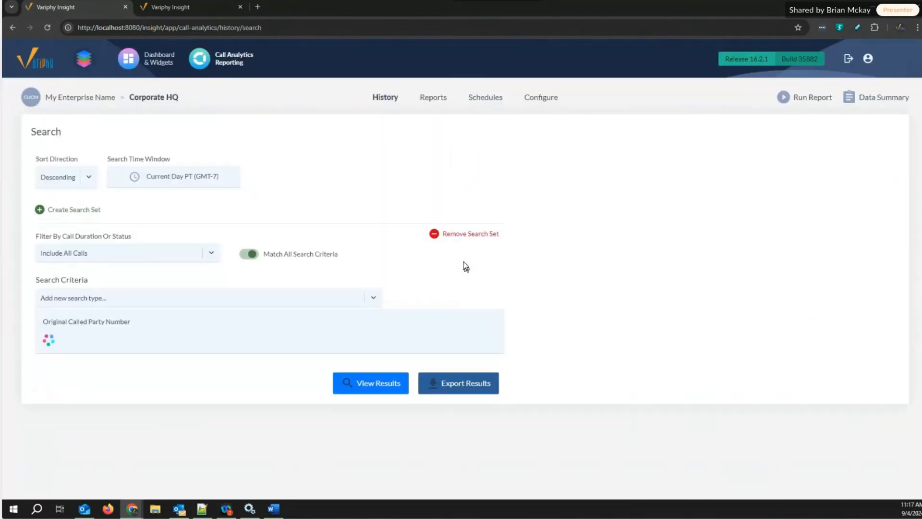
Step: Open the Corporate HQ reports list, refresh it, and search with the Shared Reports filter turned off
click(441, 106)
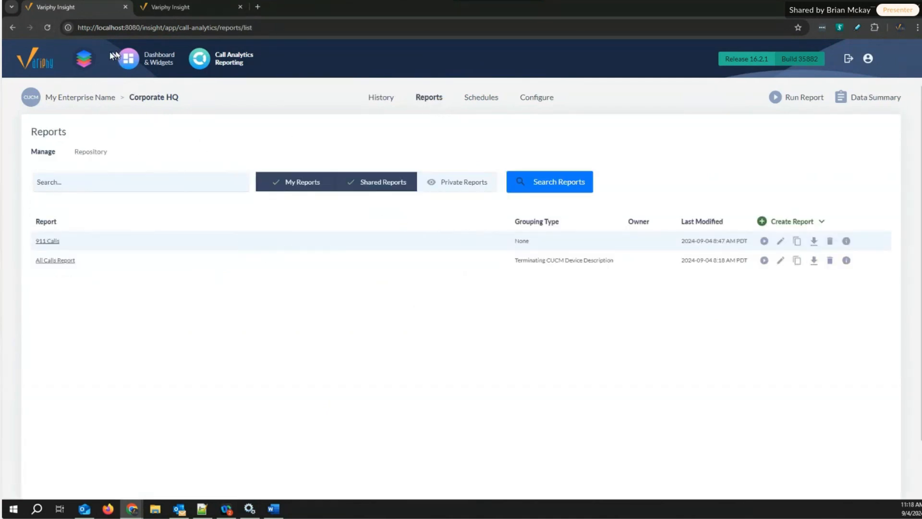
click(47, 28)
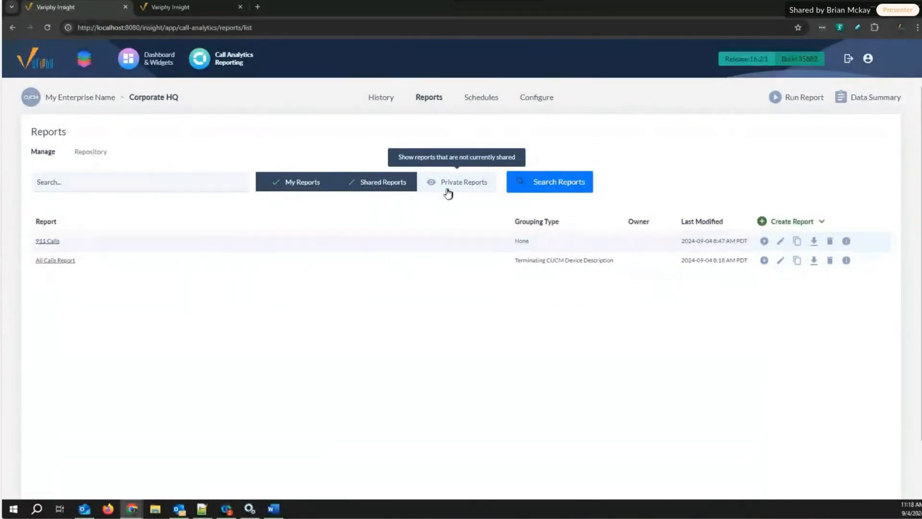
click(383, 188)
click(520, 186)
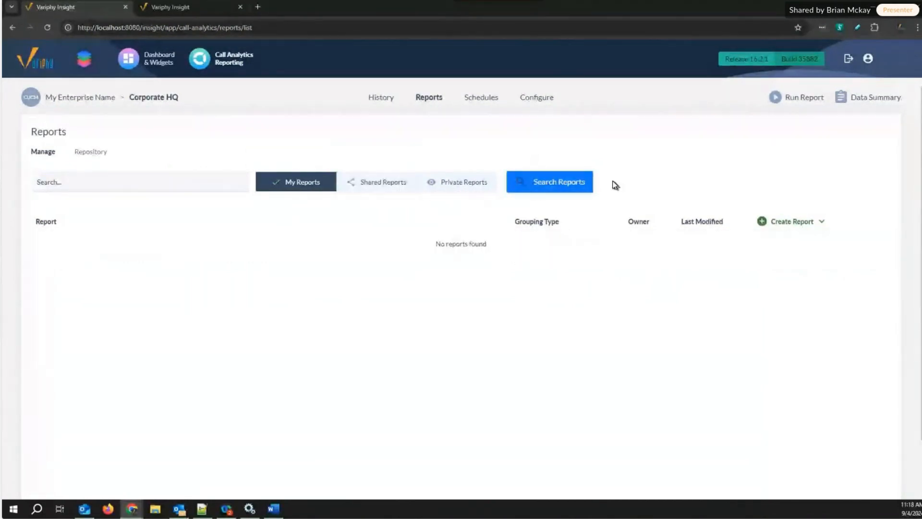
Step: Search again with shared reports included, and check the basic settings of the 911 Calls report without saving
click(383, 187)
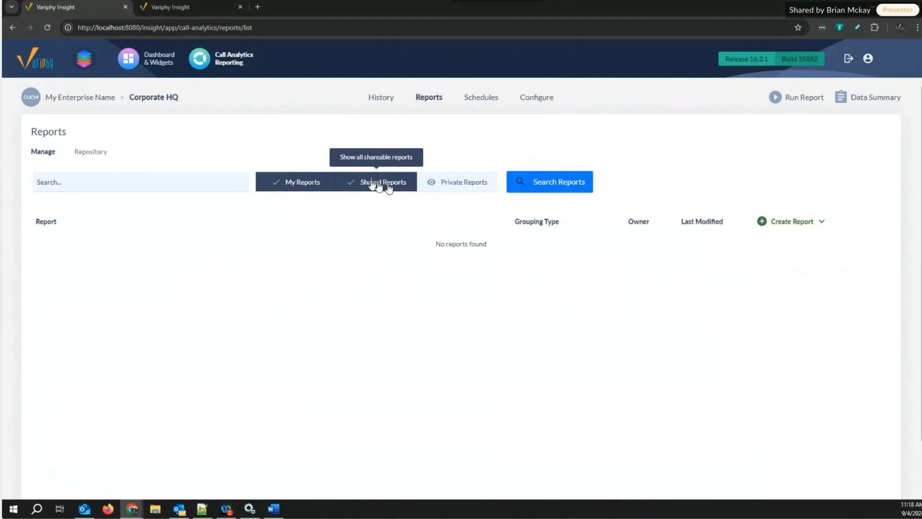
click(549, 195)
click(61, 242)
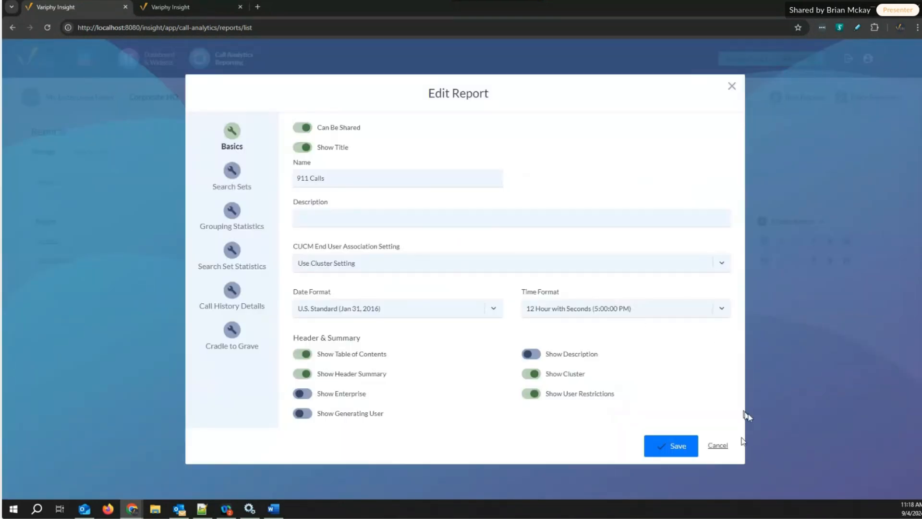
click(717, 445)
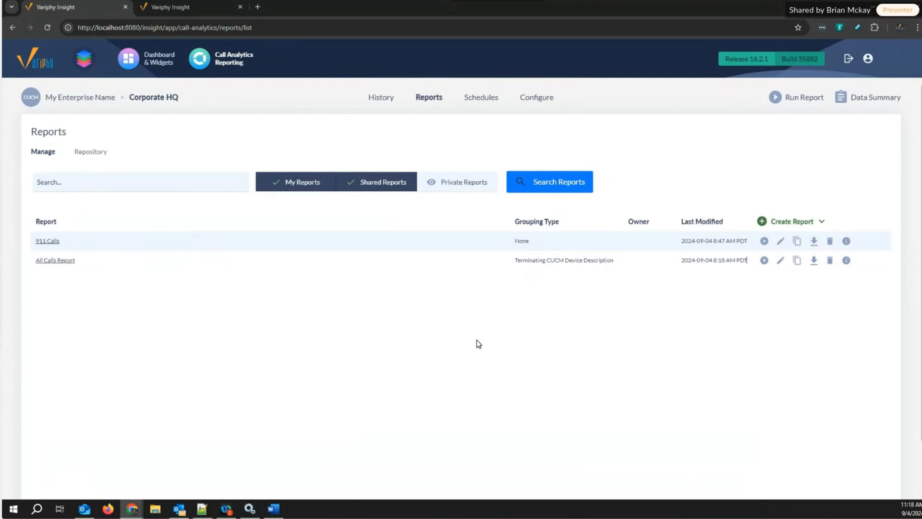
Step: Go to Dashboard & Widgets and check which dashboards are available to this account
click(155, 65)
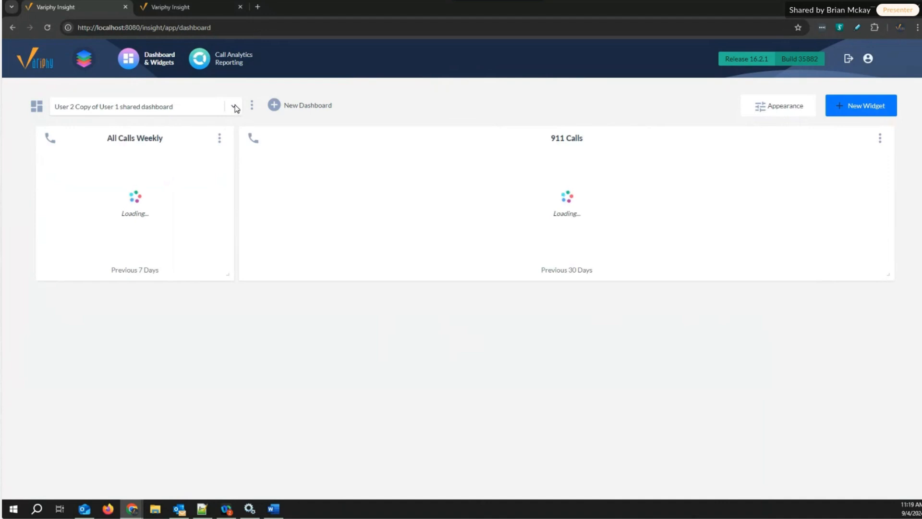
click(234, 106)
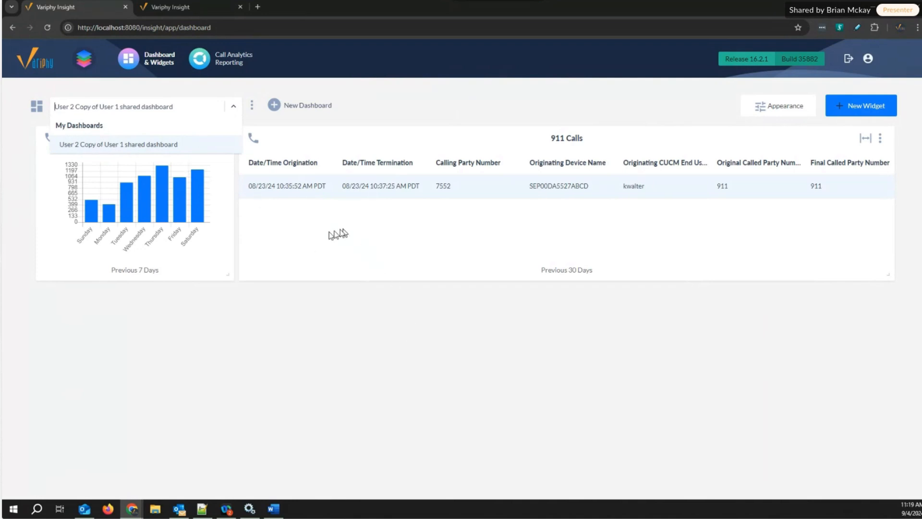
click(252, 309)
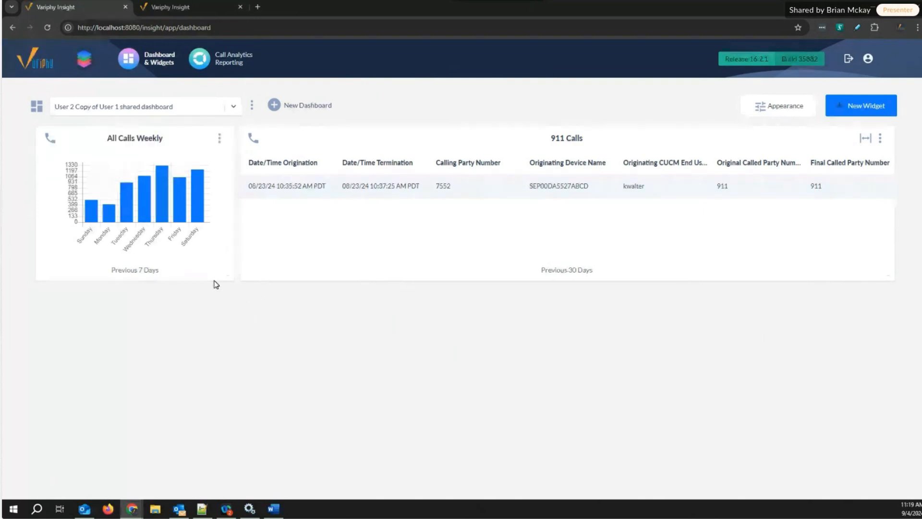
Step: Enable sharing for the "User 2 Copy of User 1 shared dashboard" and add User3 and User4 to its permissions
click(252, 107)
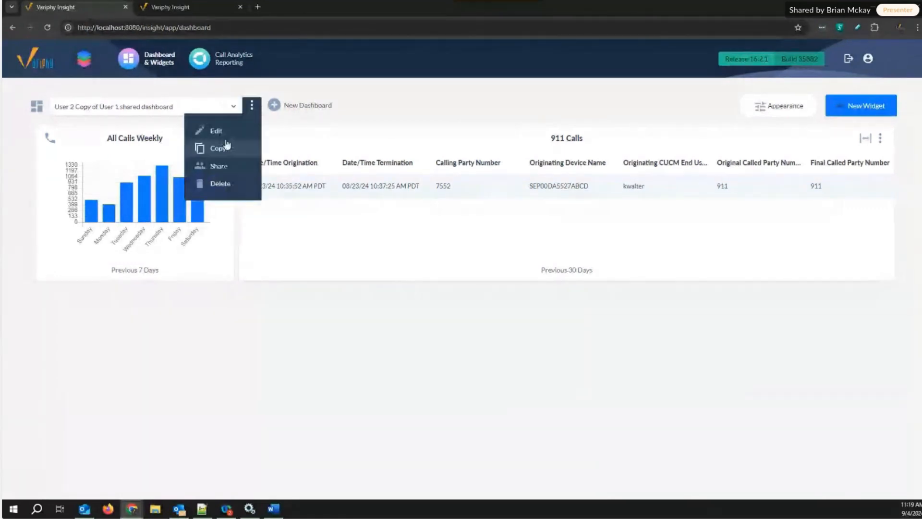
click(219, 166)
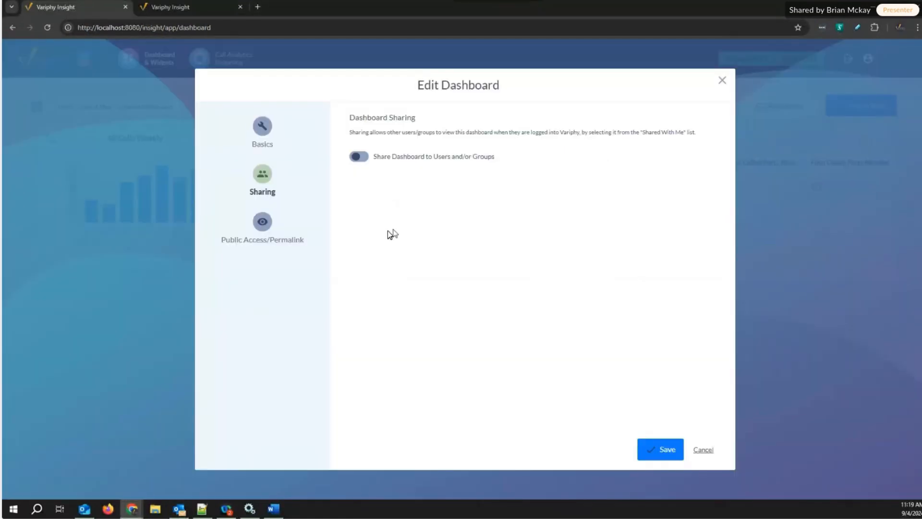
click(359, 157)
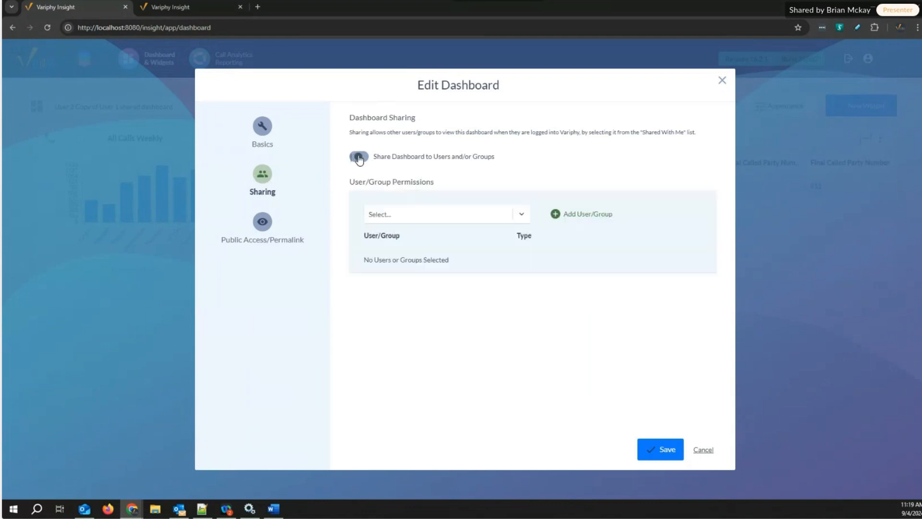
click(554, 216)
click(450, 212)
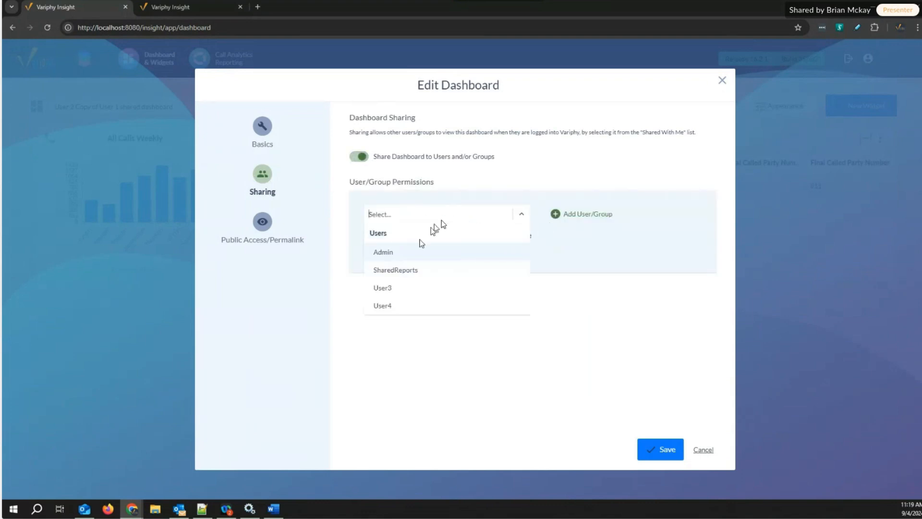
click(397, 289)
click(553, 214)
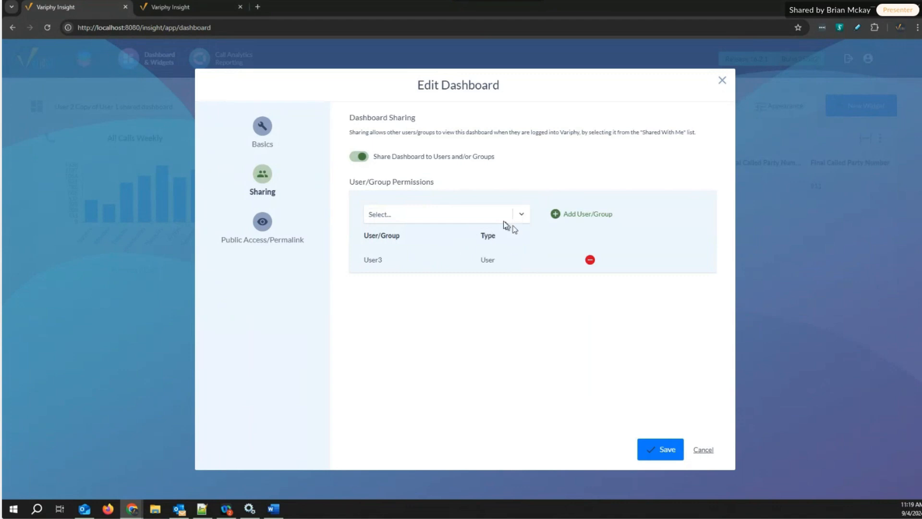
click(480, 216)
click(401, 288)
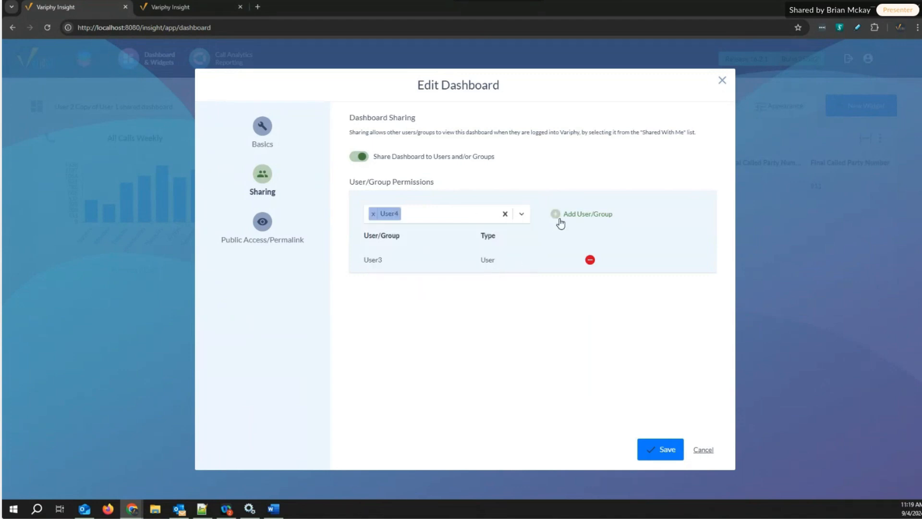
click(557, 215)
Step: Allow public access to the dashboard, copy its permalink URL, and save the dashboard settings
click(268, 233)
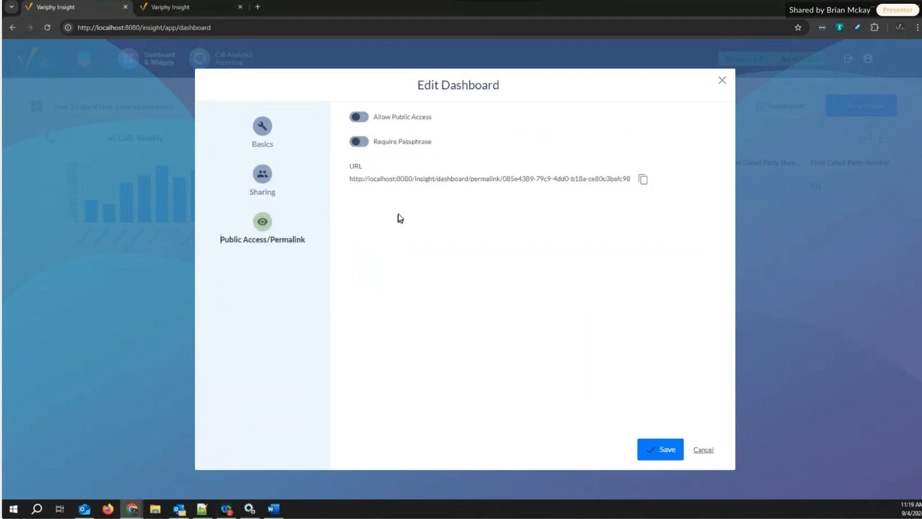
click(359, 116)
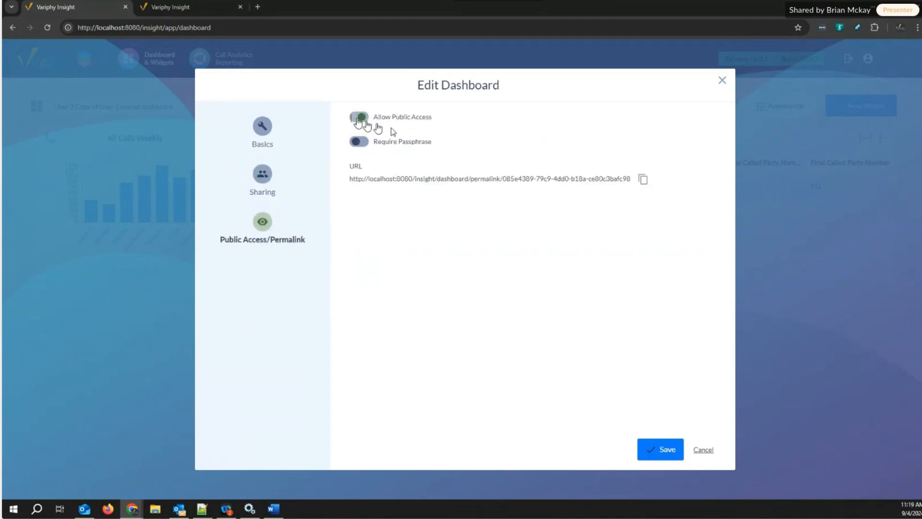
click(642, 180)
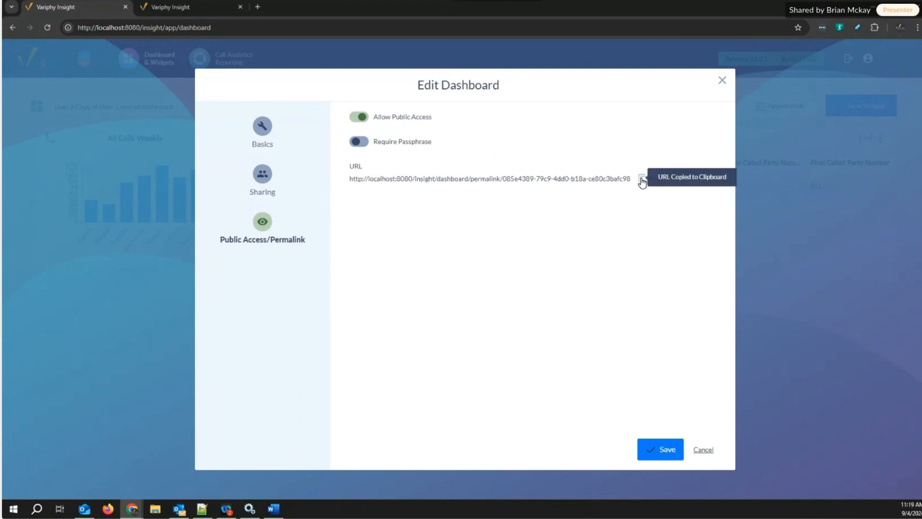
click(658, 449)
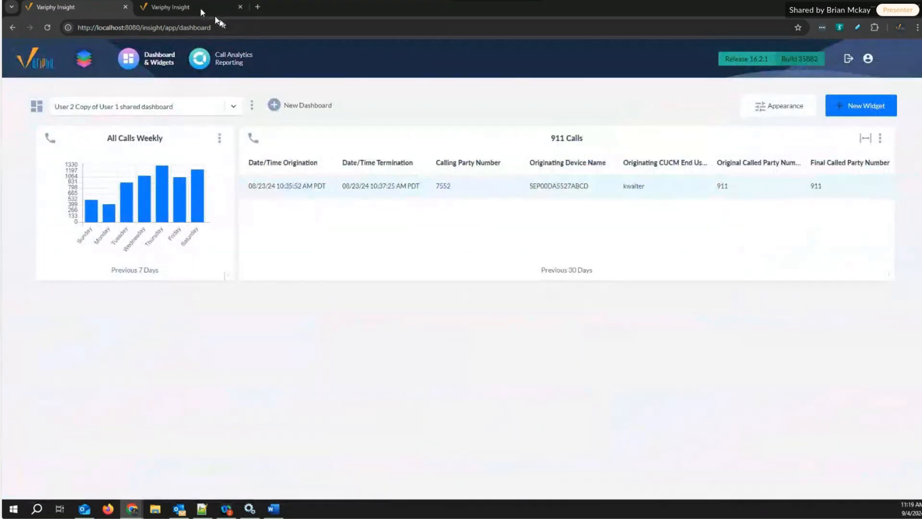
Step: Load the copied permalink in the other browser tab in place of the old dashboard address
click(193, 6)
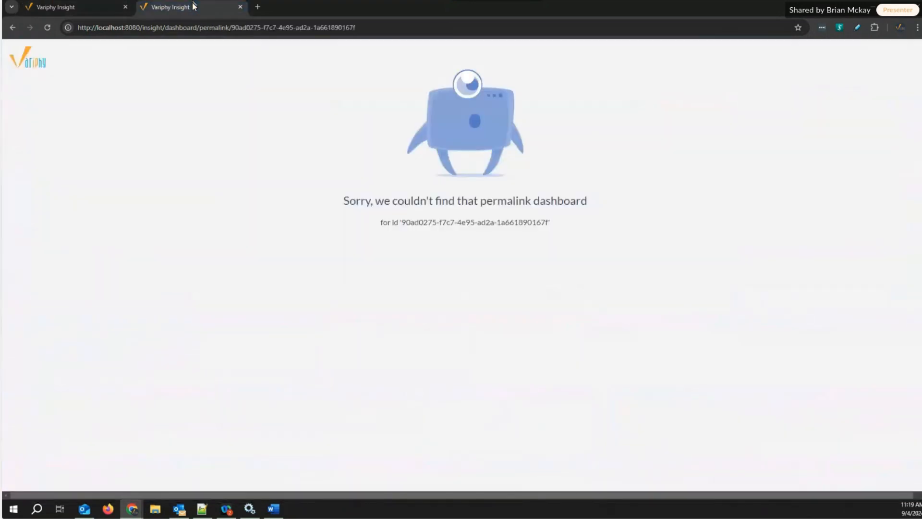
right_click(184, 26)
click(465, 28)
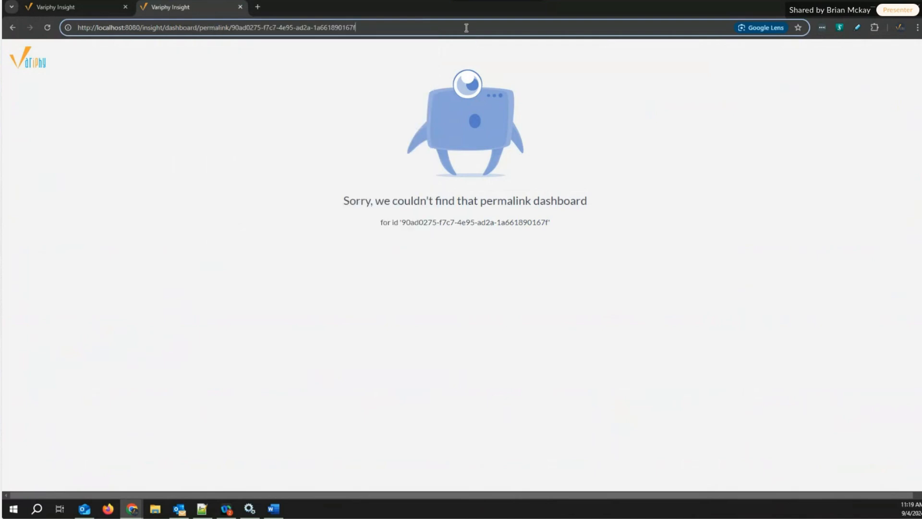
drag(465, 28, 2, 19)
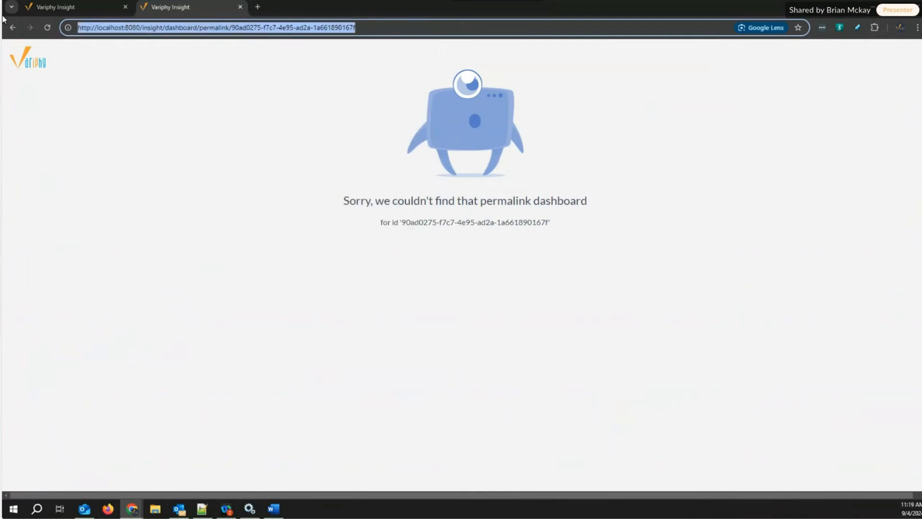
key(ctrl+v)
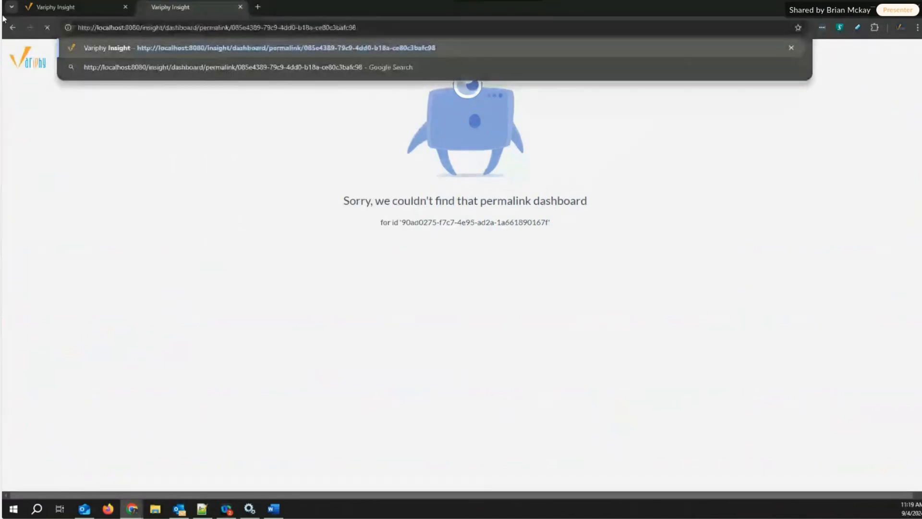
key(Return)
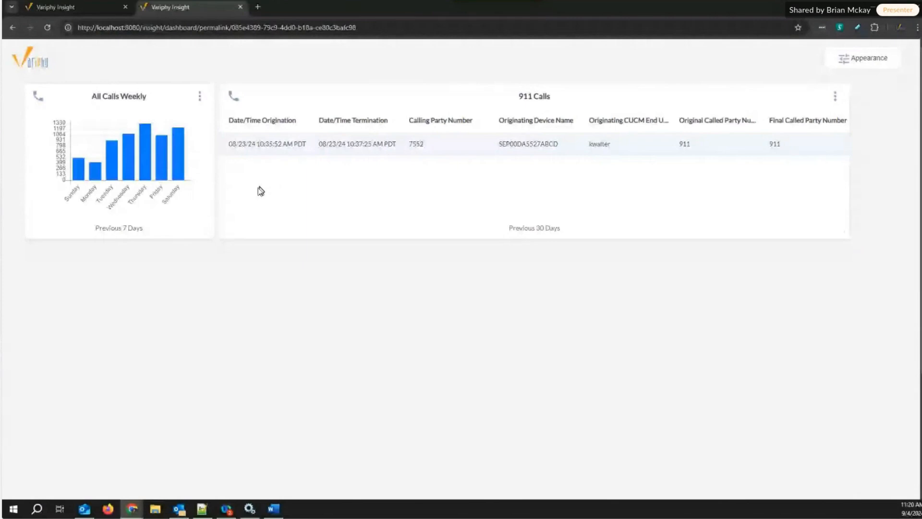
Step: Return to the Call Analytics reports list and delete the 911 Calls and All Calls Report reports, confirming each deletion
click(72, 11)
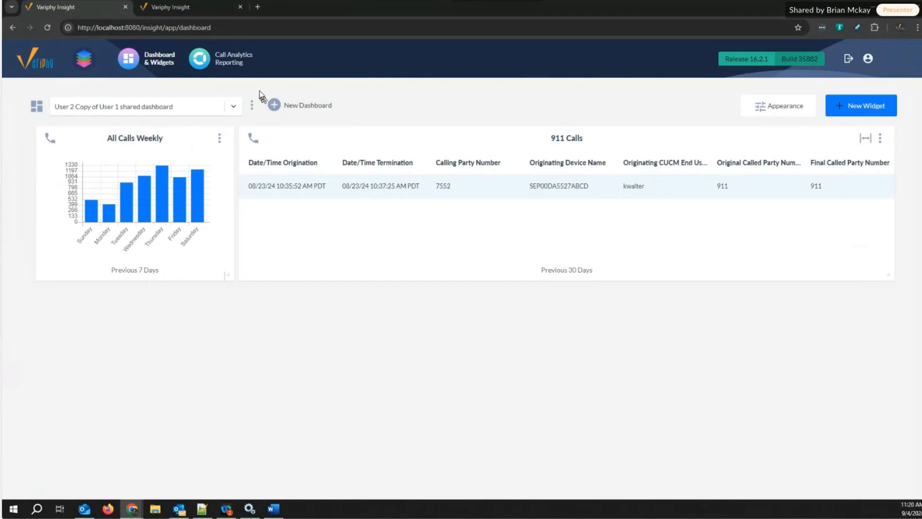
click(213, 63)
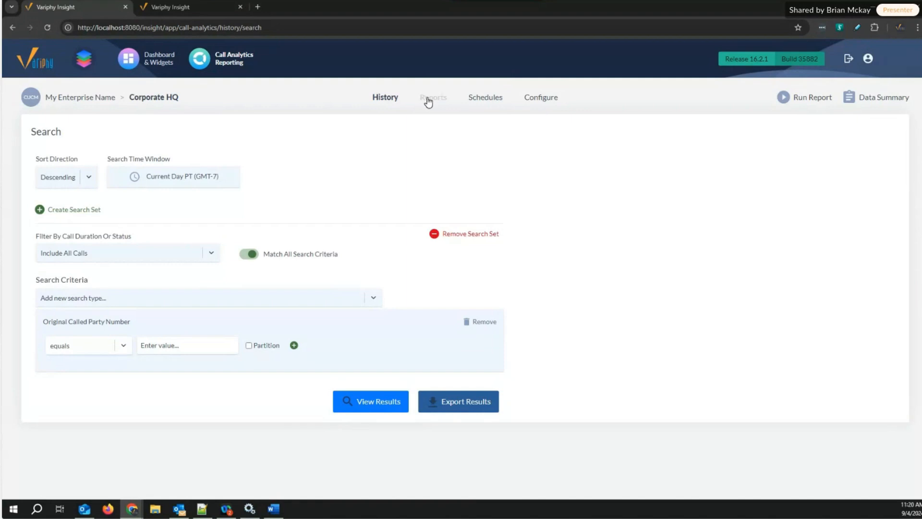
click(426, 98)
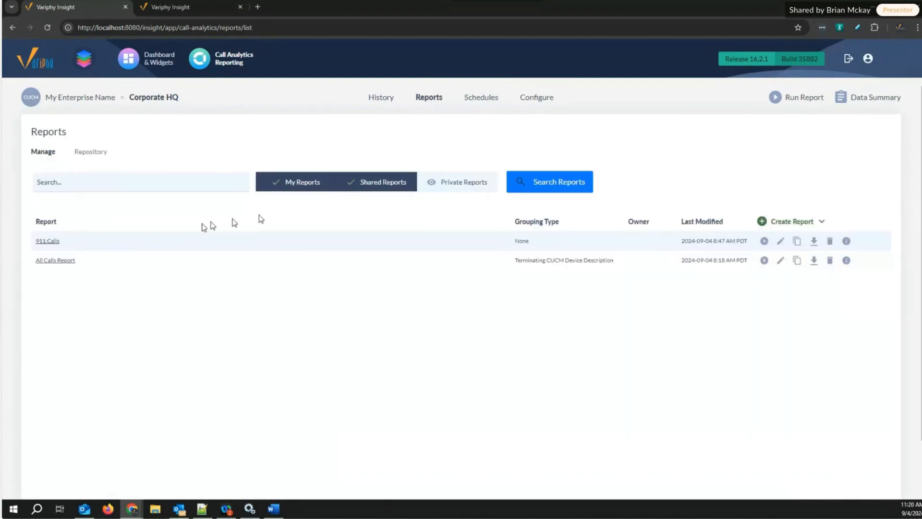
click(831, 241)
click(579, 311)
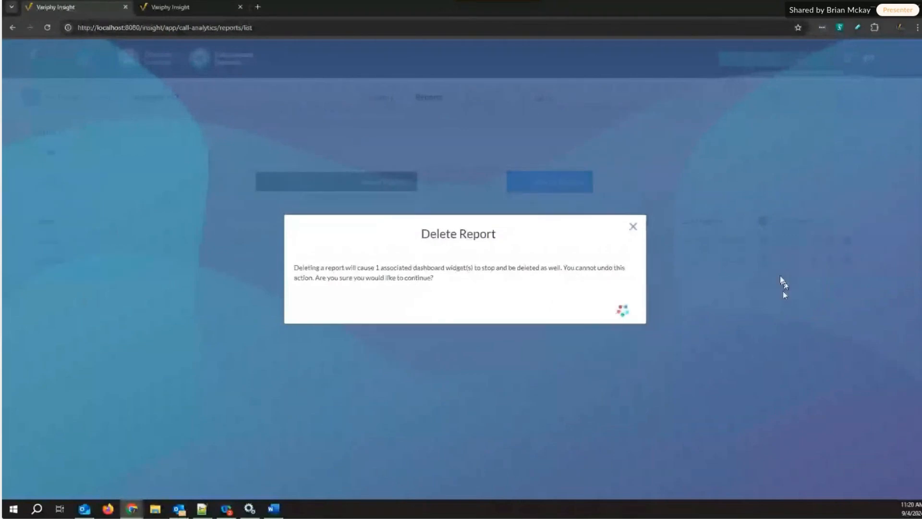
click(831, 241)
click(579, 309)
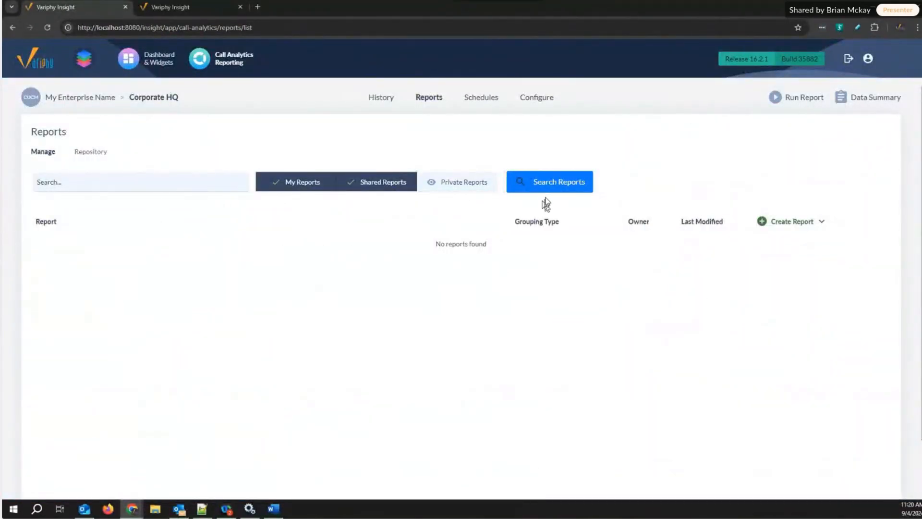
Step: Include private reports in the list and import the All Calls Report.report.json file from the Downloads folder
click(460, 189)
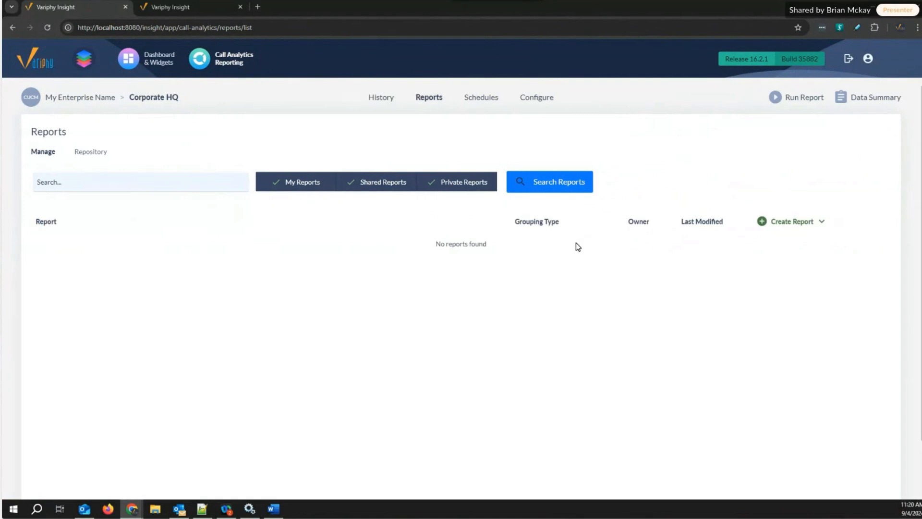
click(822, 223)
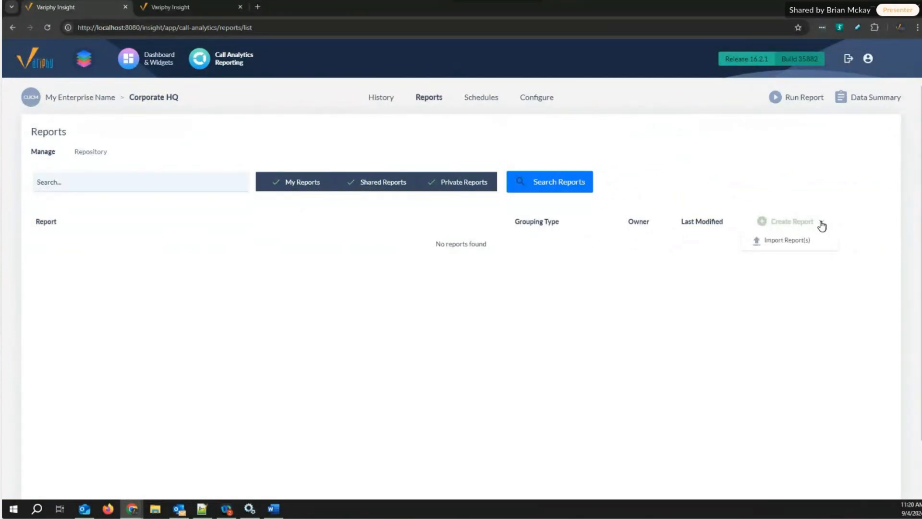
click(759, 240)
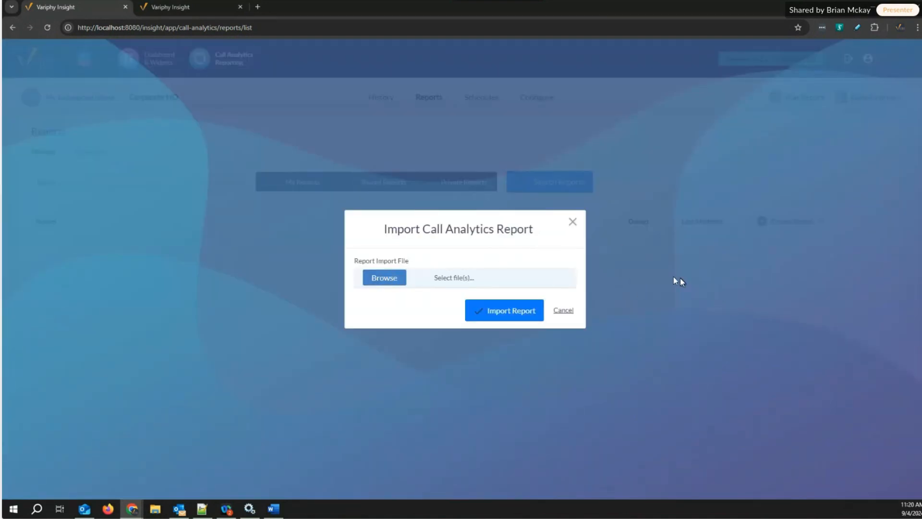
click(384, 278)
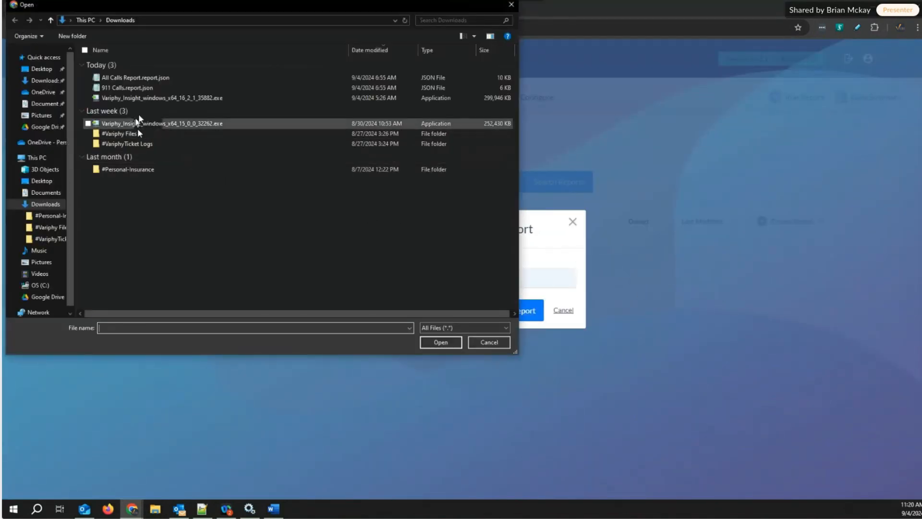
click(144, 78)
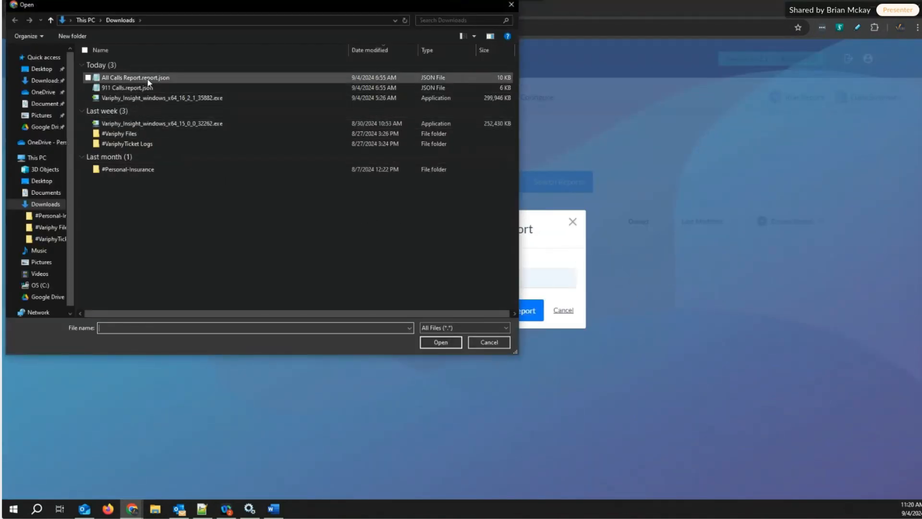
click(438, 341)
click(497, 313)
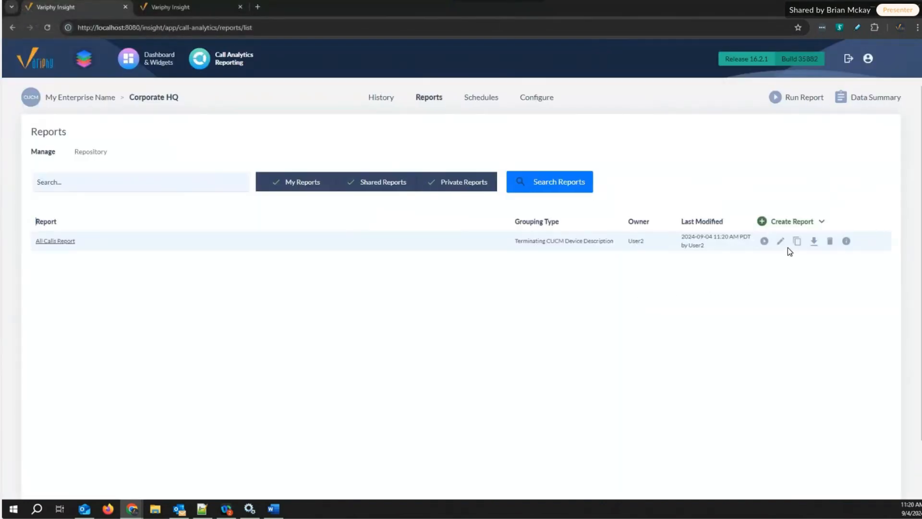
Step: Import the 911 Calls.report.json file from the Downloads folder as another Call Analytics report
click(821, 224)
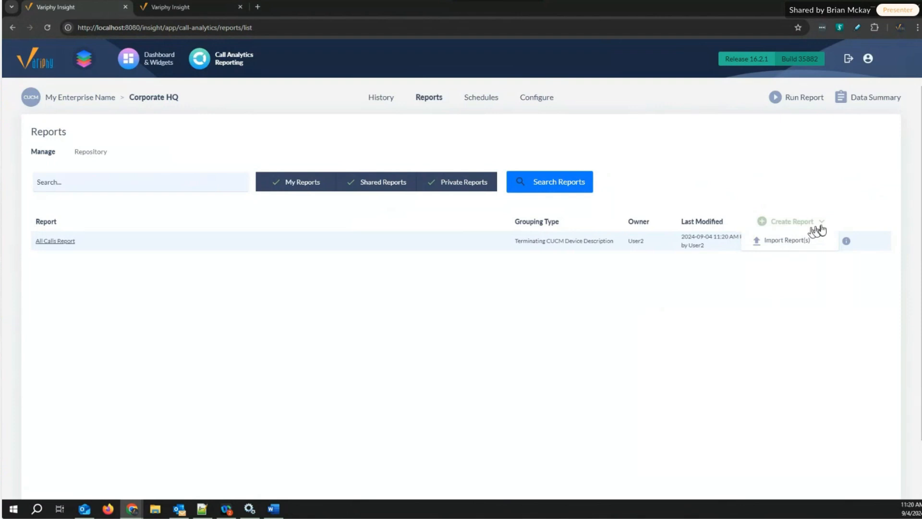
click(780, 241)
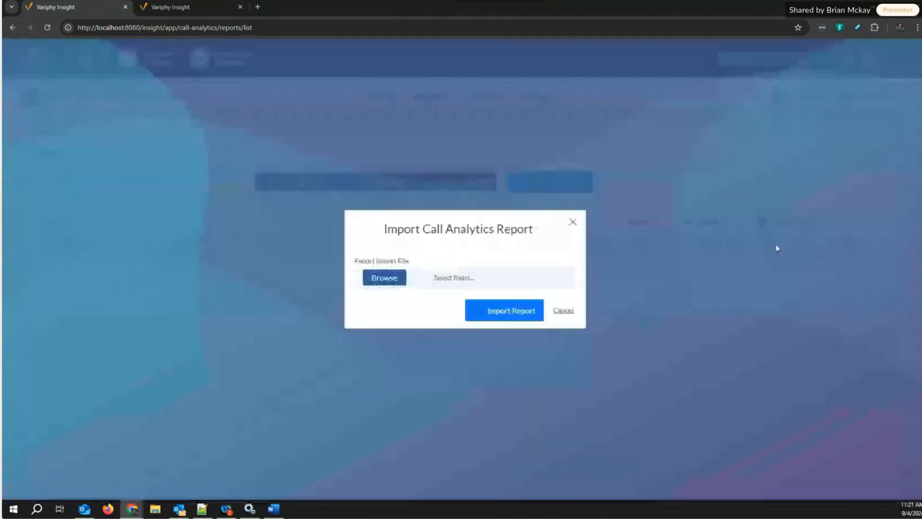
click(385, 279)
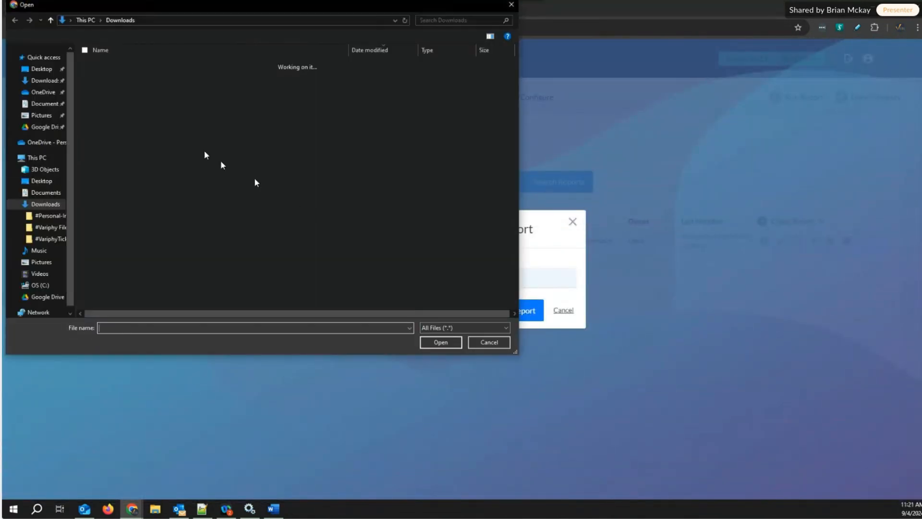
click(126, 87)
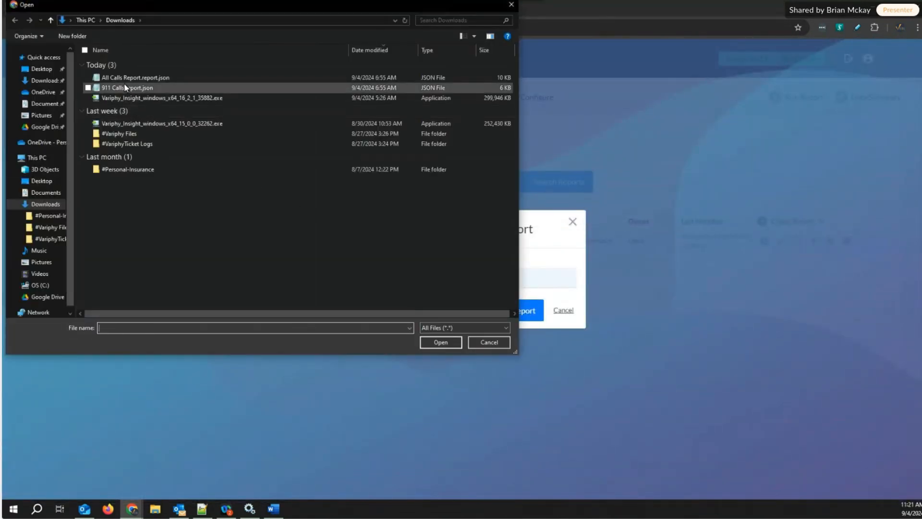
click(441, 342)
click(486, 313)
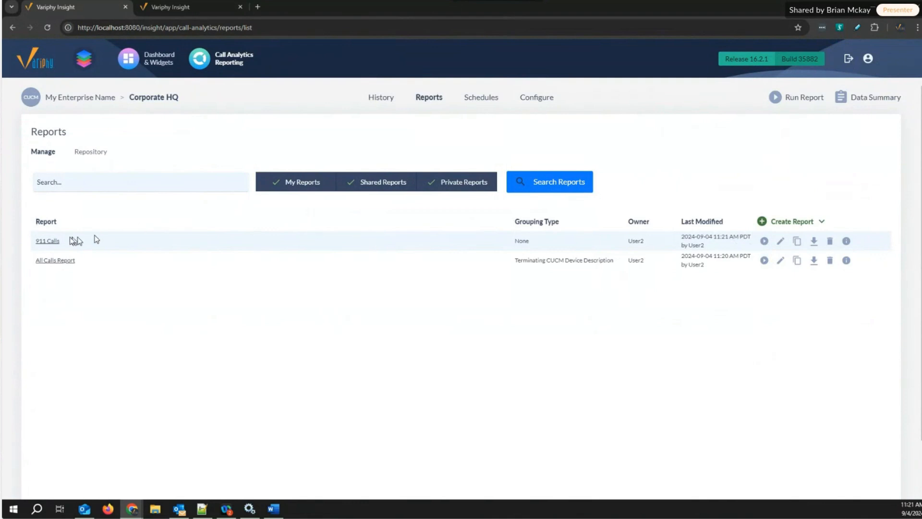
Step: Allow the 911 Calls and All Calls Report reports to be shared, saving each report
click(47, 241)
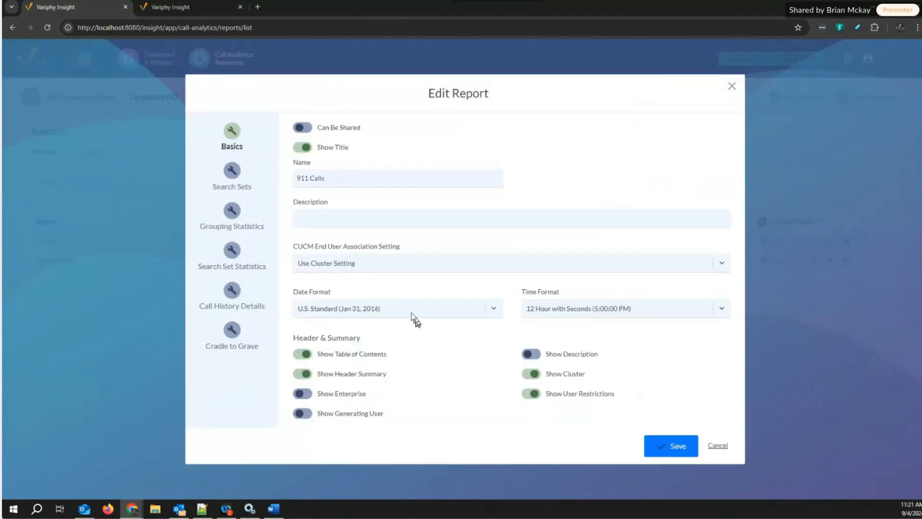
click(303, 128)
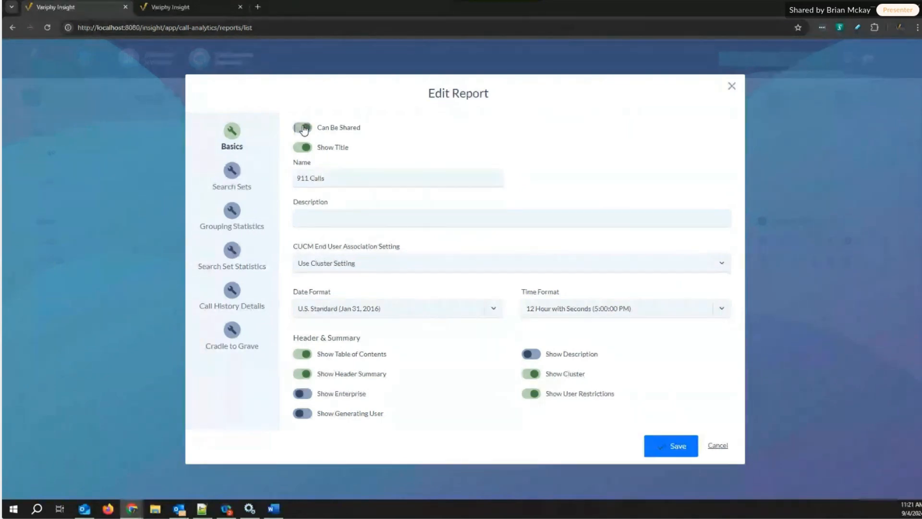
click(670, 445)
click(68, 262)
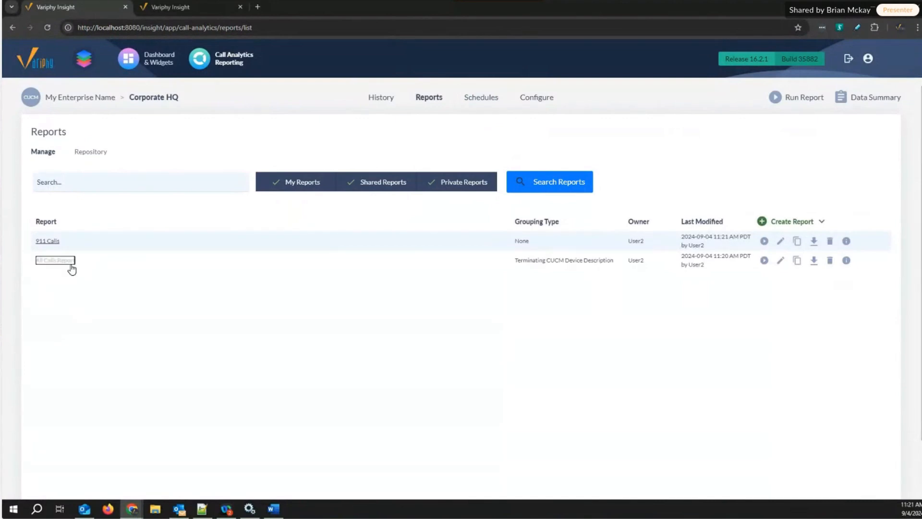
click(303, 128)
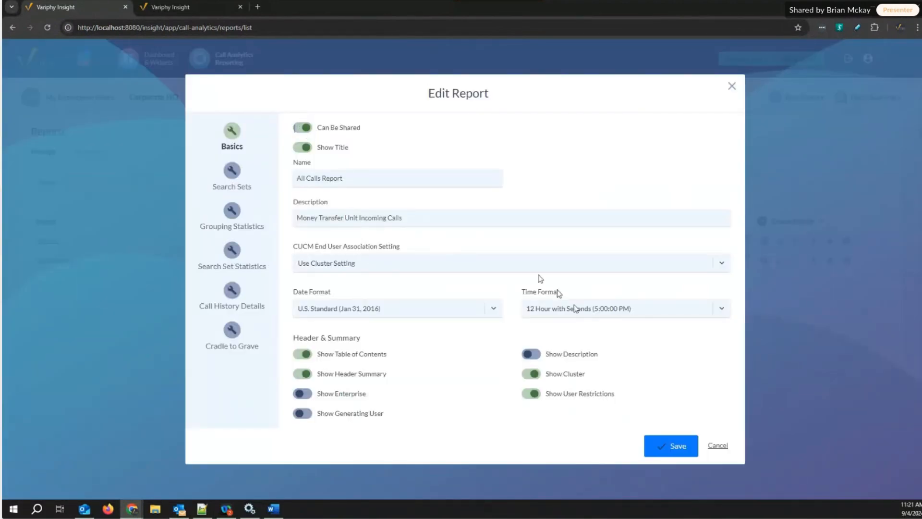
click(684, 450)
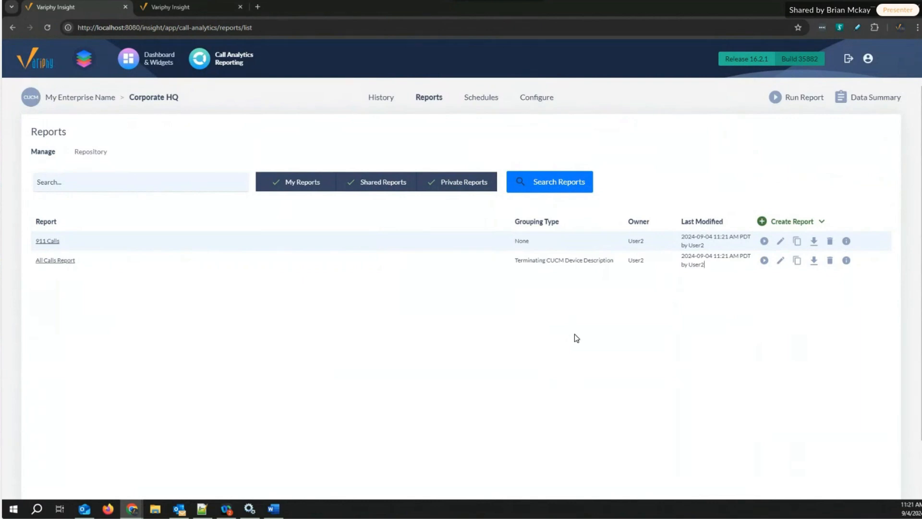
Step: Exclude private reports from the reports list and look at the report schedule creation options
click(464, 184)
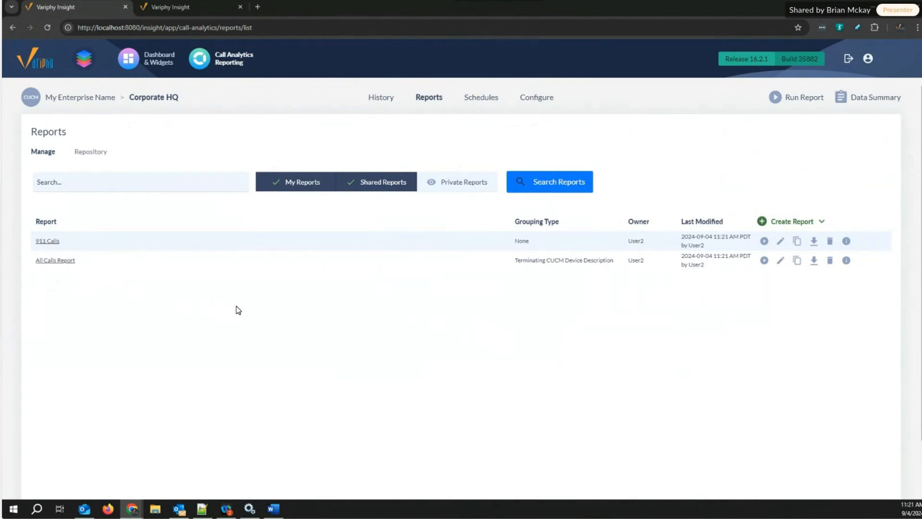
click(479, 101)
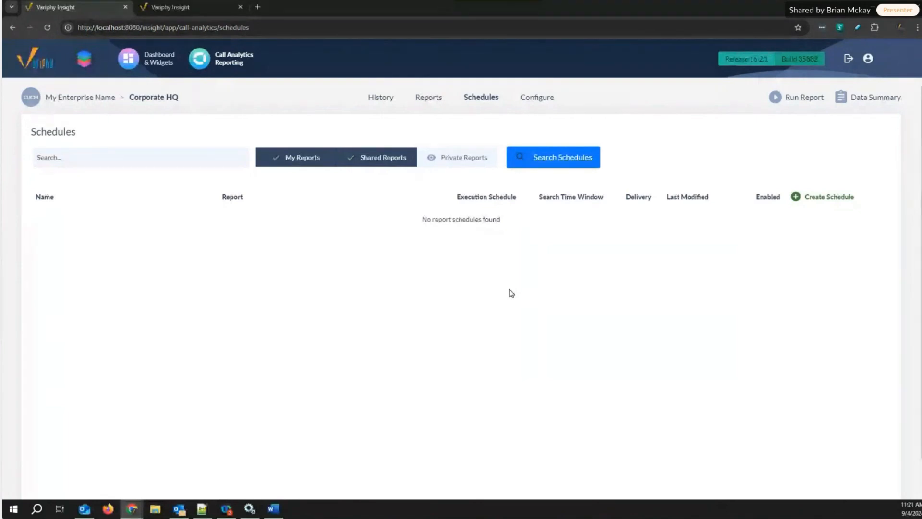
click(795, 197)
click(430, 99)
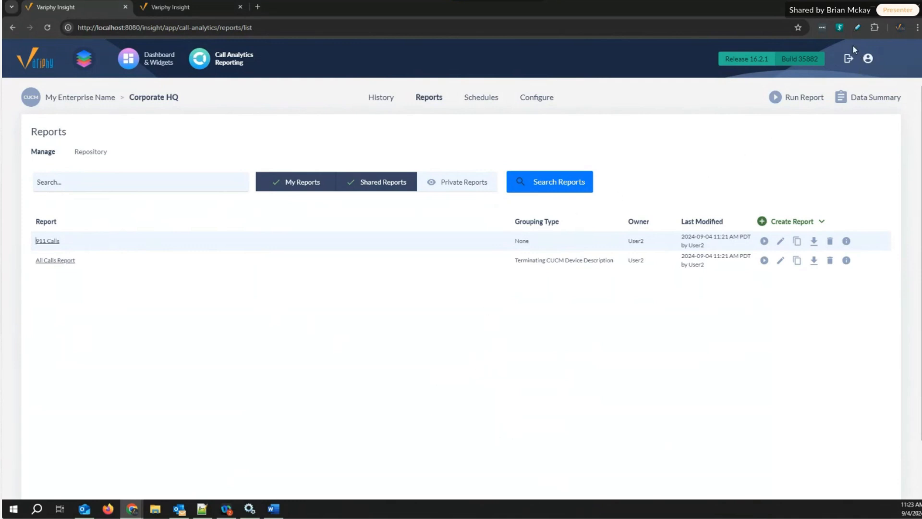
Step: Sign out and sign back in with the saved User2 login, entering the Windows security PIN to authorise it
click(848, 60)
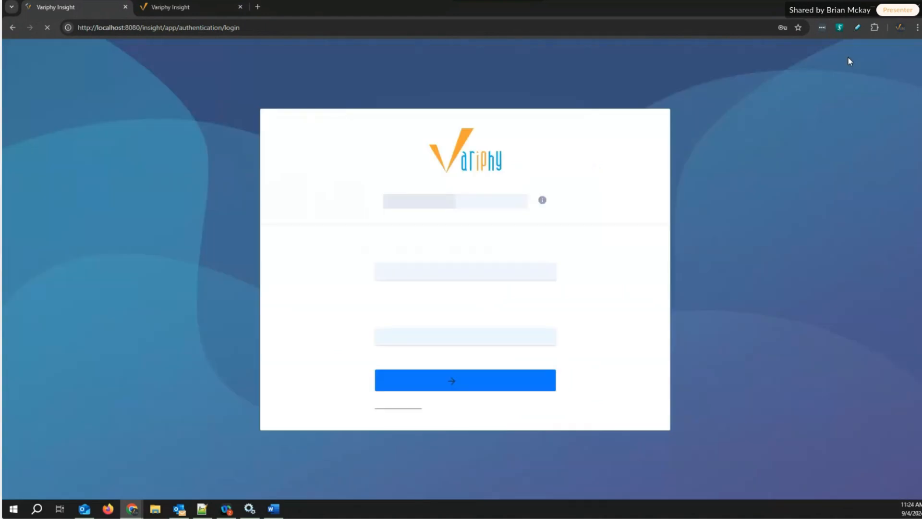
click(469, 271)
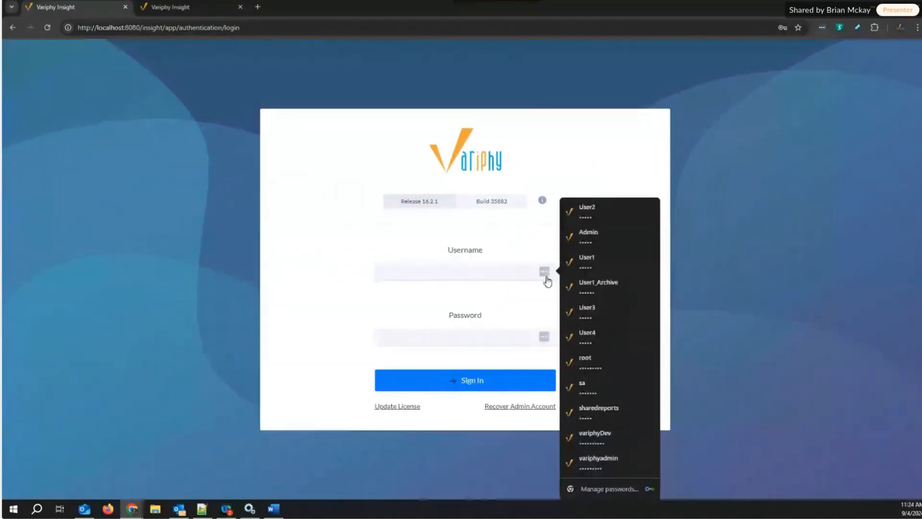
click(588, 210)
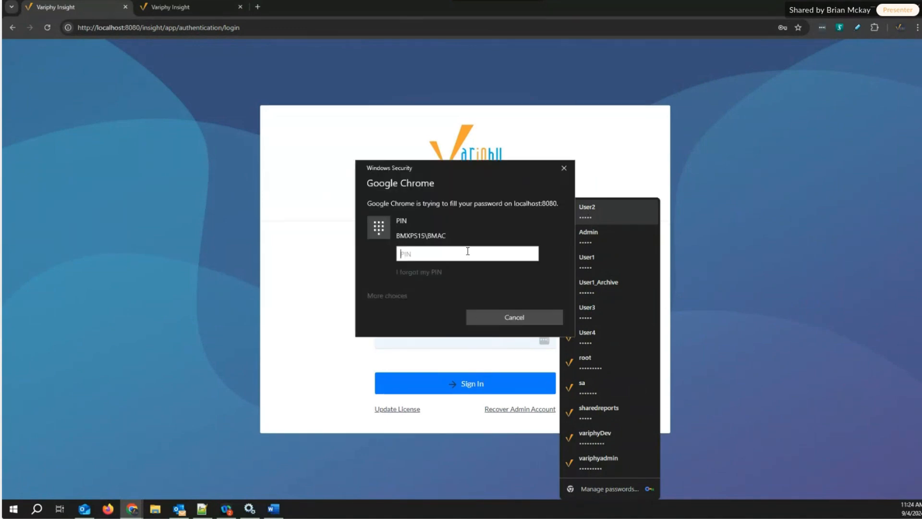
text(1)
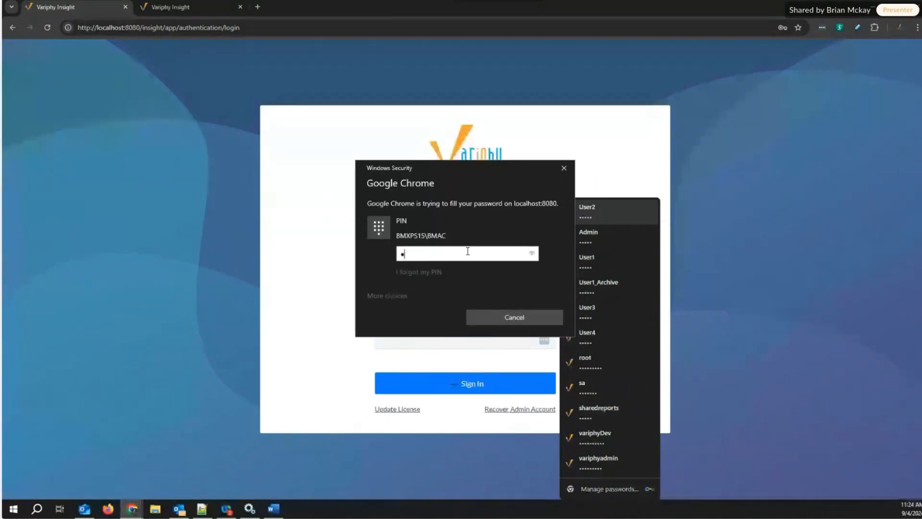
text(•••)
key(Return)
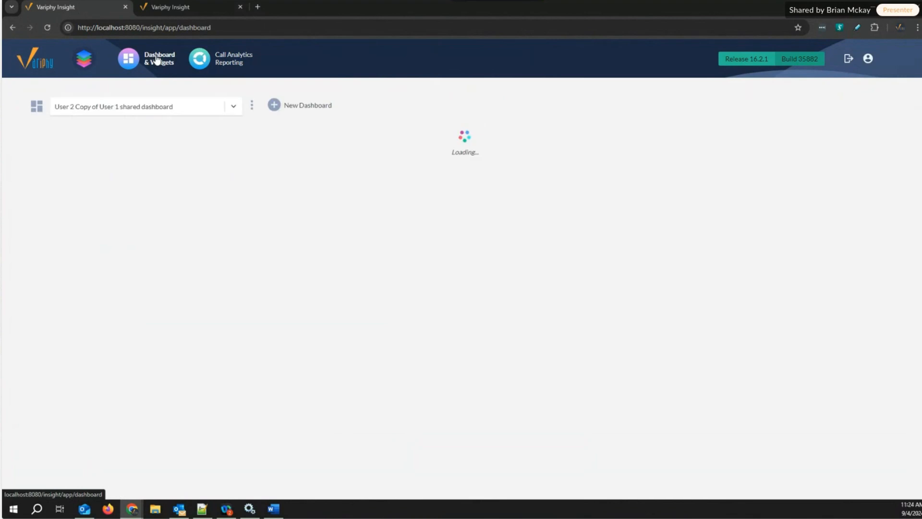
Step: Add the SharedReports user to the sharing permissions of the "User 2 Copy of User 1 shared dashboard" and save the dashboard
click(233, 108)
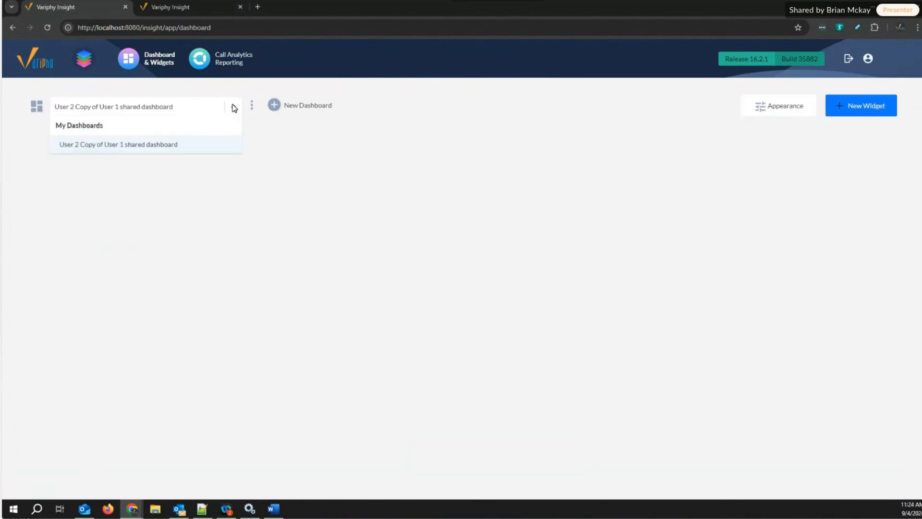
click(252, 105)
click(252, 105)
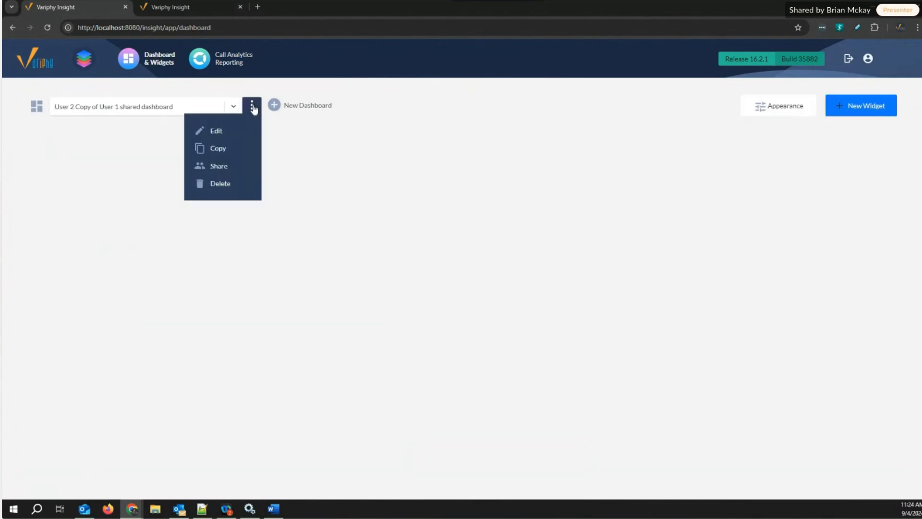
click(217, 165)
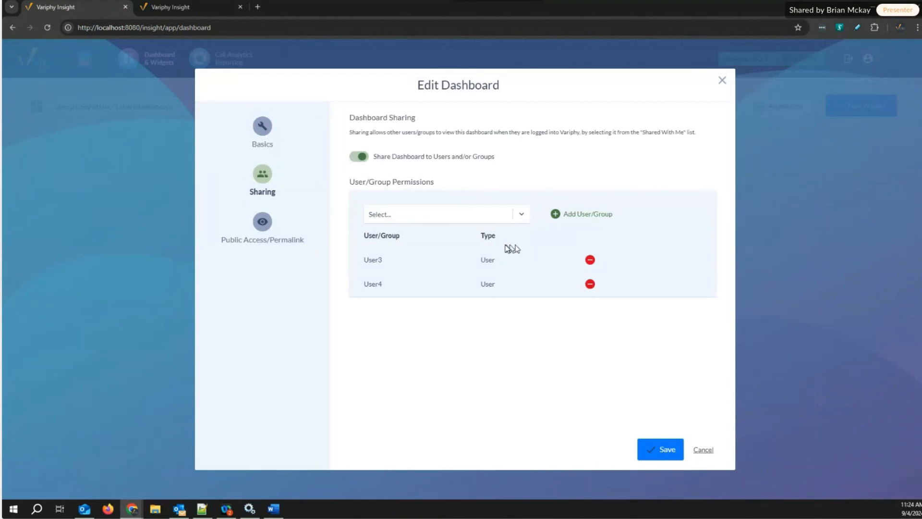
click(515, 214)
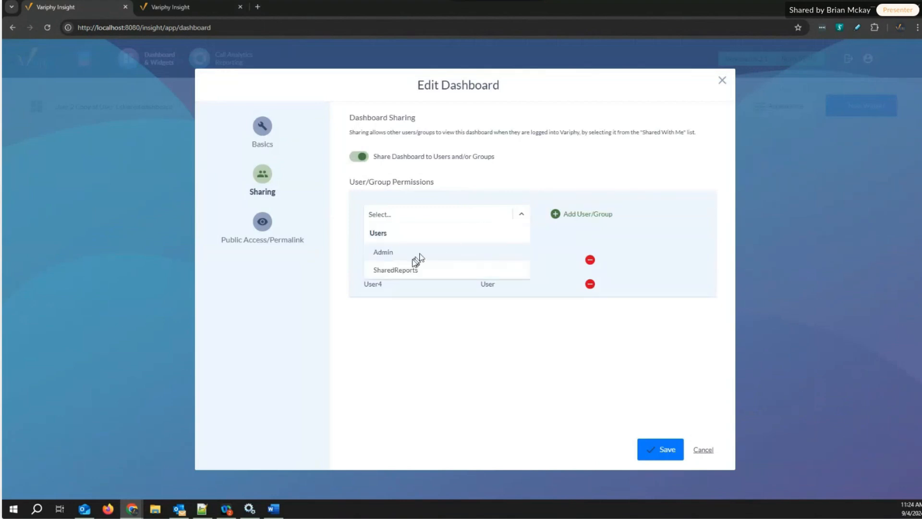
click(398, 270)
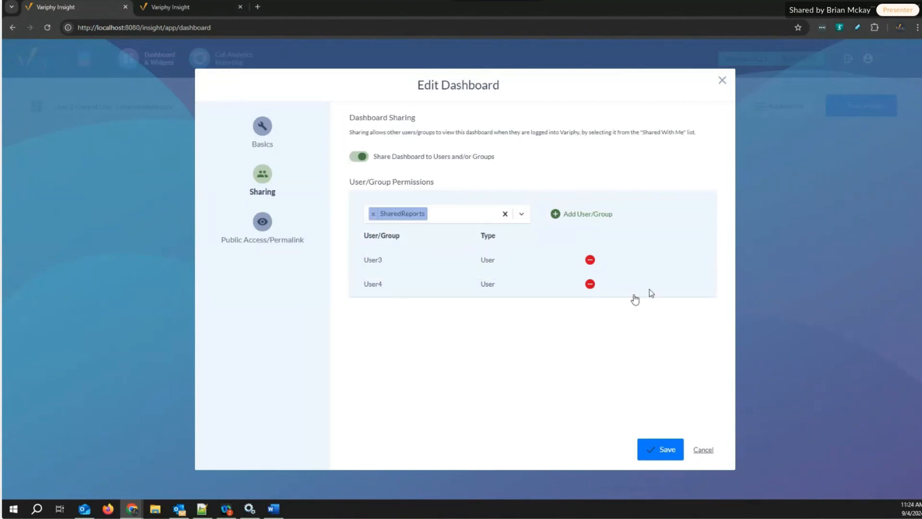
click(556, 214)
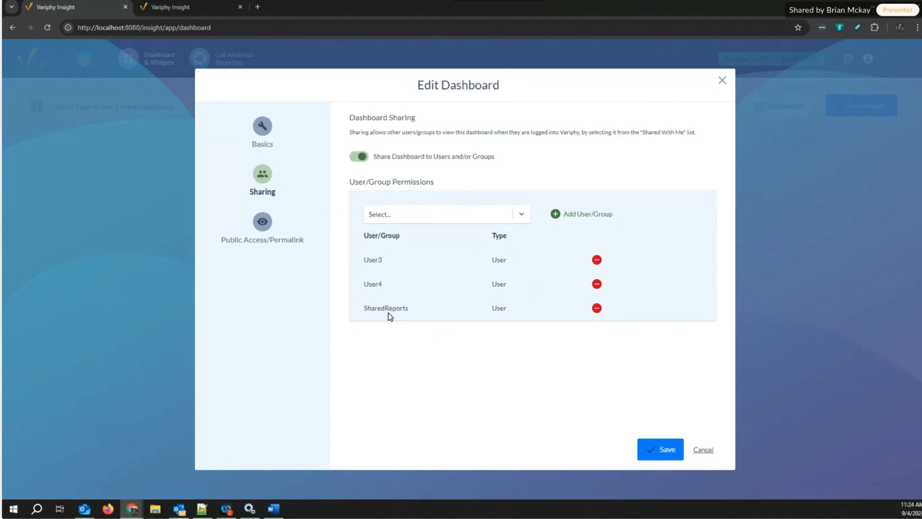
click(656, 443)
click(651, 448)
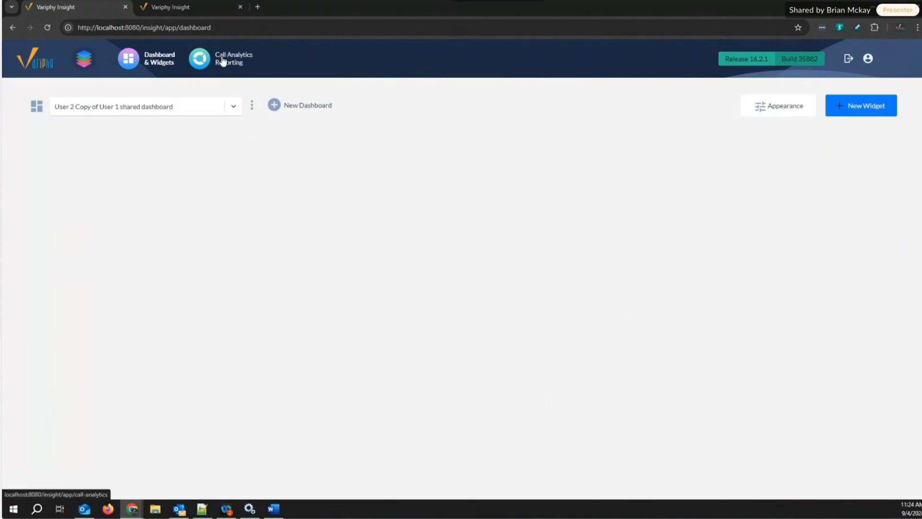
Step: Check the list of available dashboards before and after reloading the page, keeping the "User 2 Copy of User 1 shared dashboard" selected
click(233, 107)
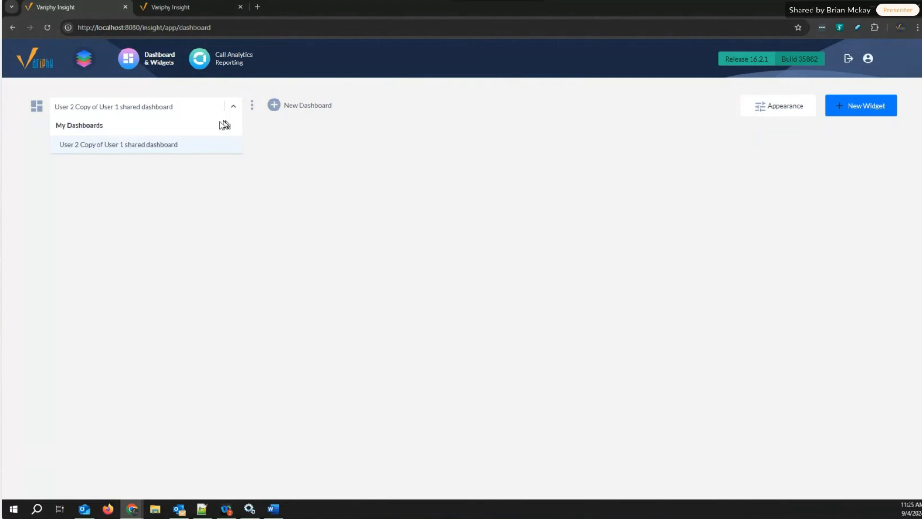
click(154, 145)
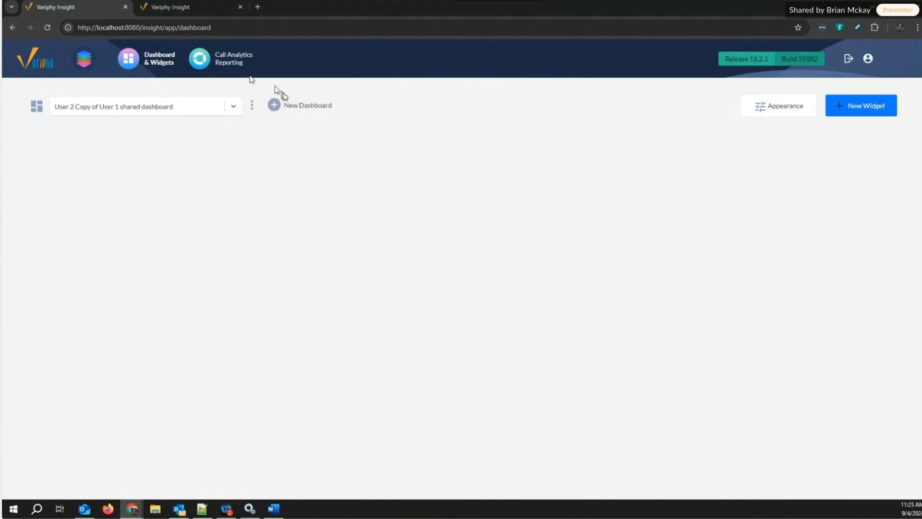
click(47, 28)
click(231, 108)
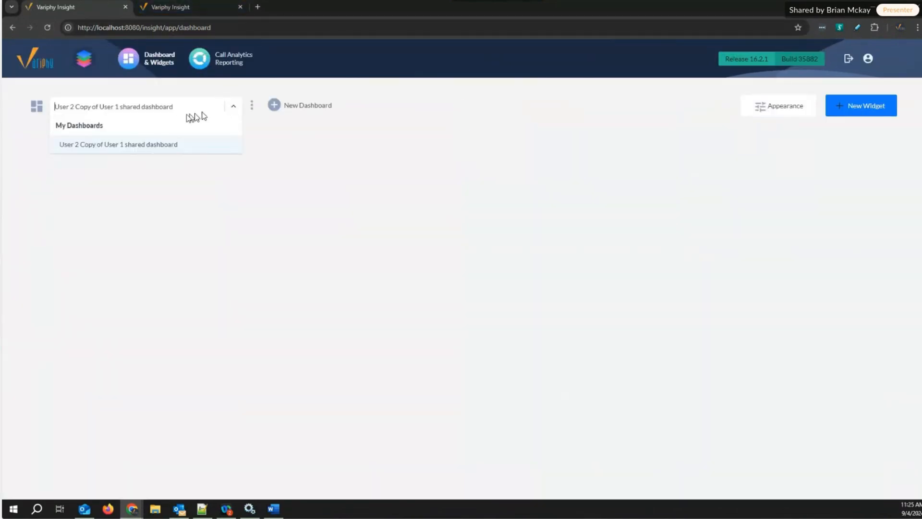
click(88, 147)
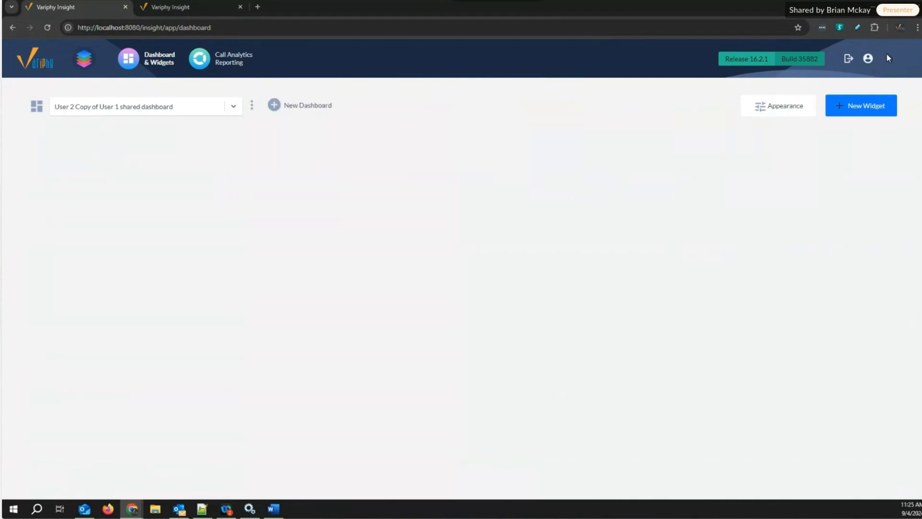
Step: Review the signed-in user's account settings without changing them and return to the Call Analytics reports list
click(868, 58)
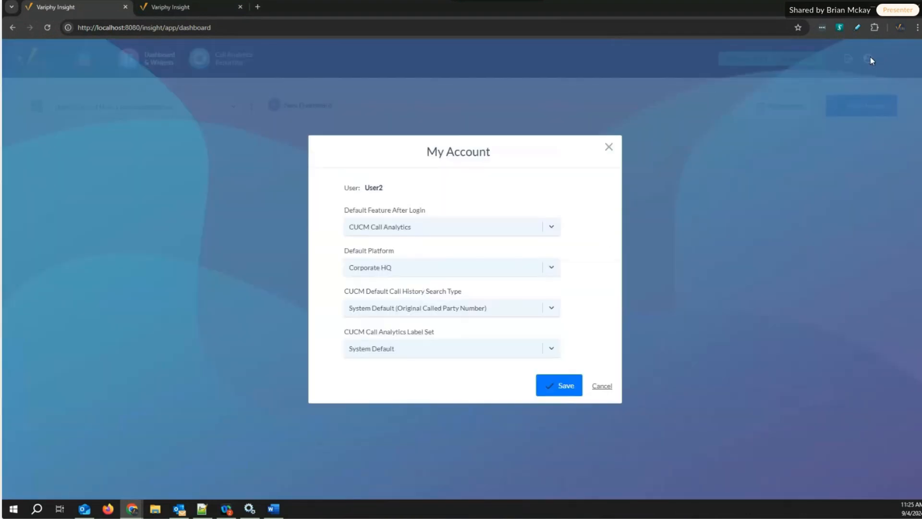
click(608, 147)
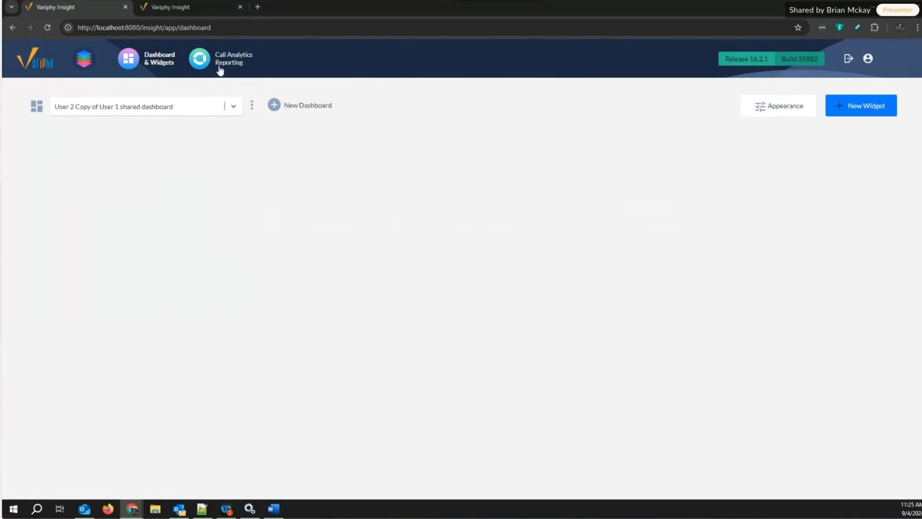
click(234, 61)
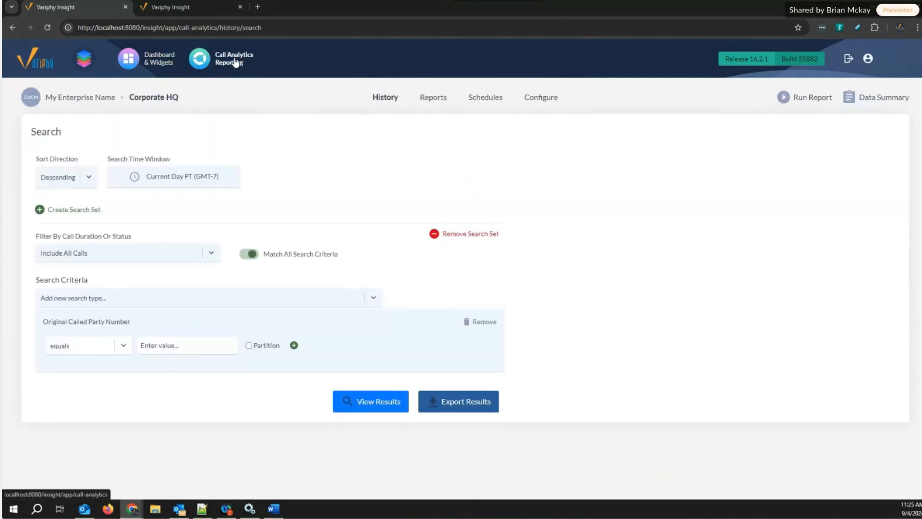
click(431, 100)
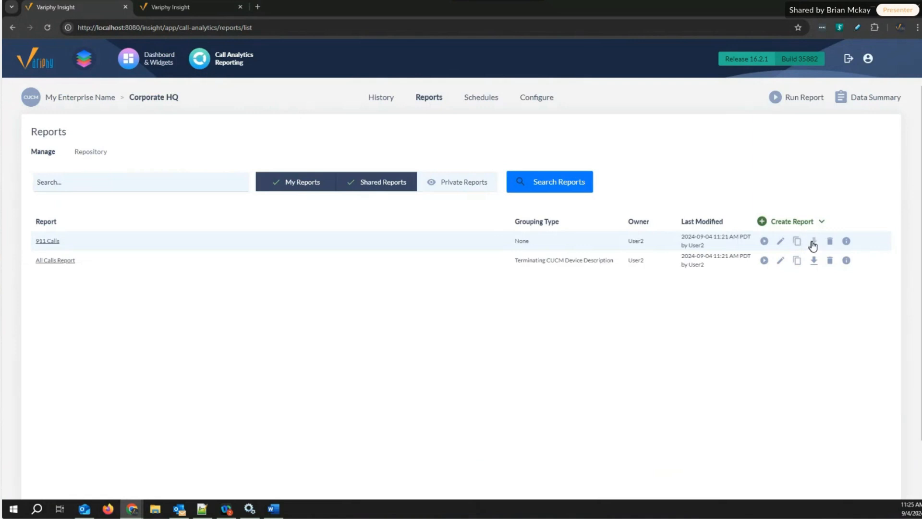